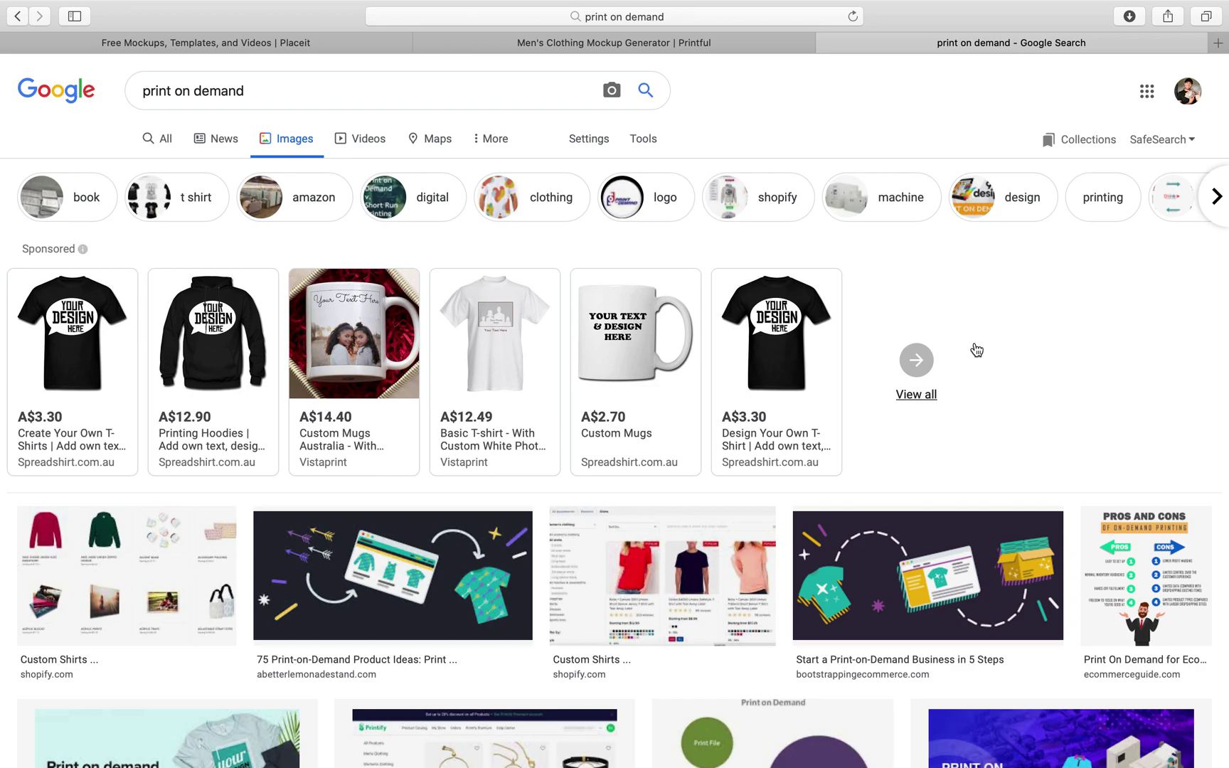
Look through the Google image results for "print on demand" for example products and services.
scroll(740, 564, "down", 10)
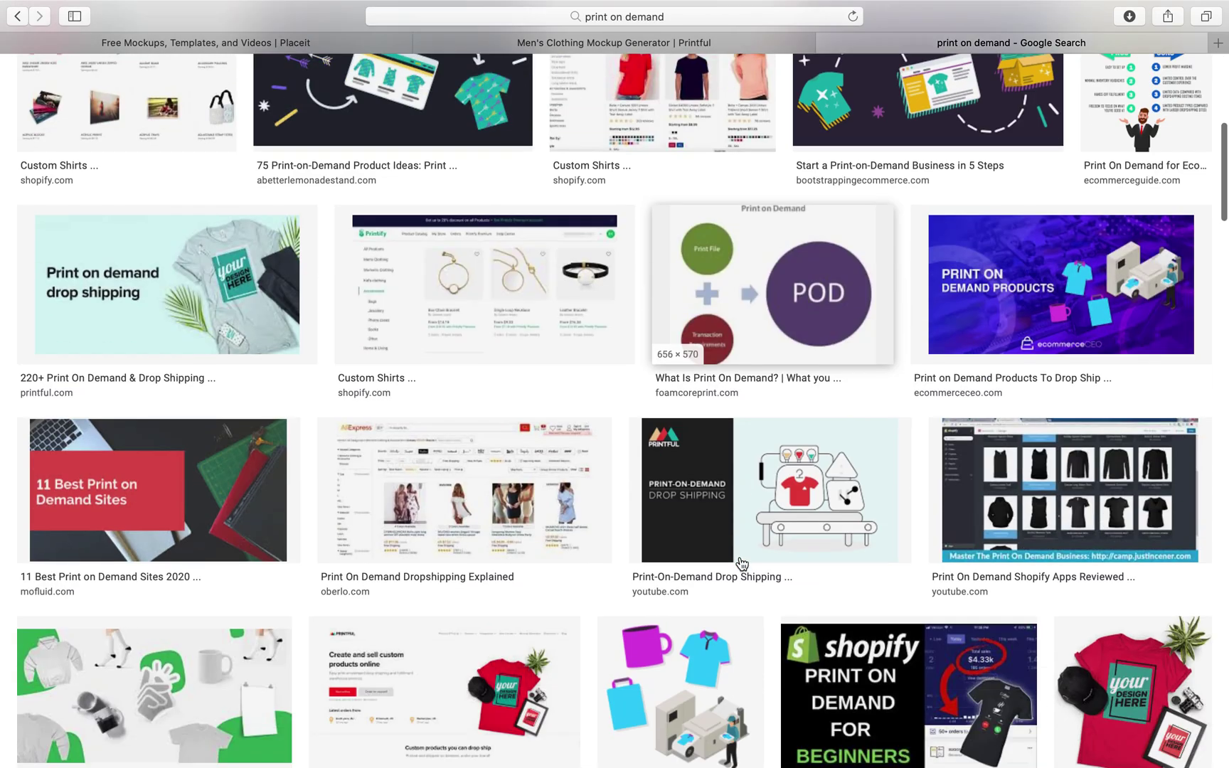
scroll(739, 564, "down", 5)
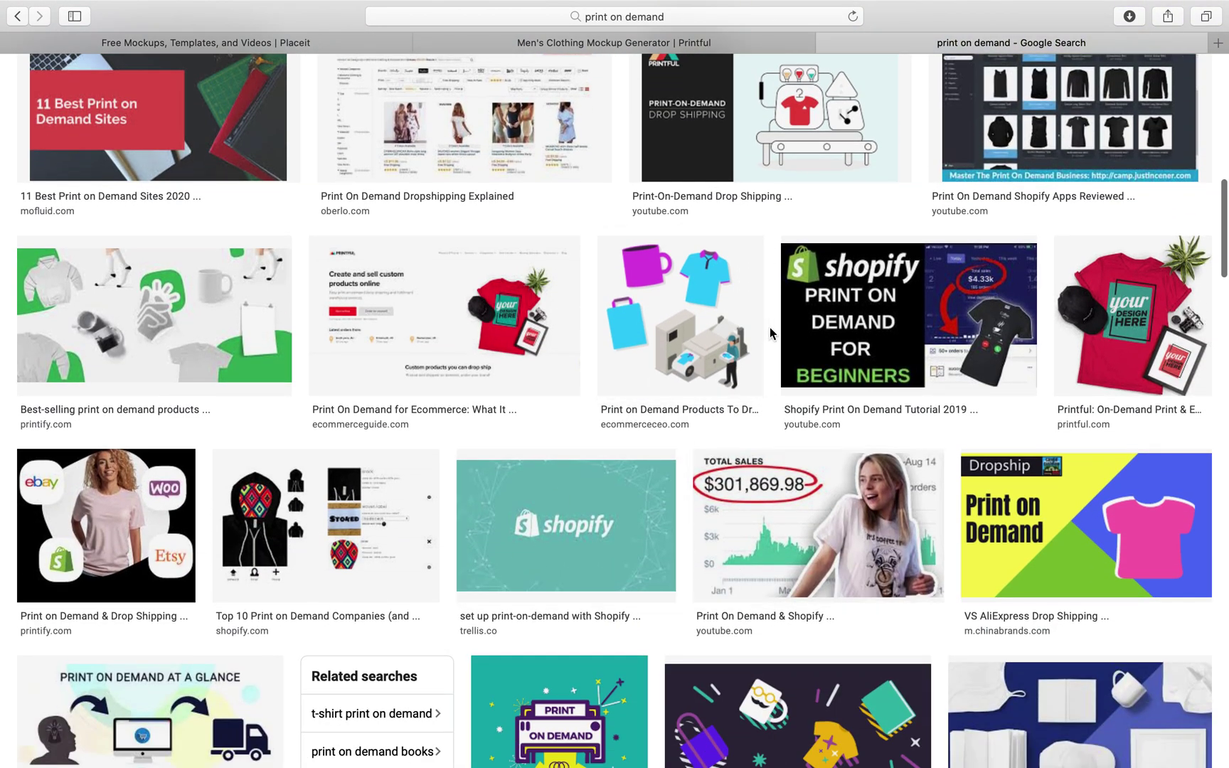
scroll(769, 327, "down", 1)
scroll(771, 331, "down", 2)
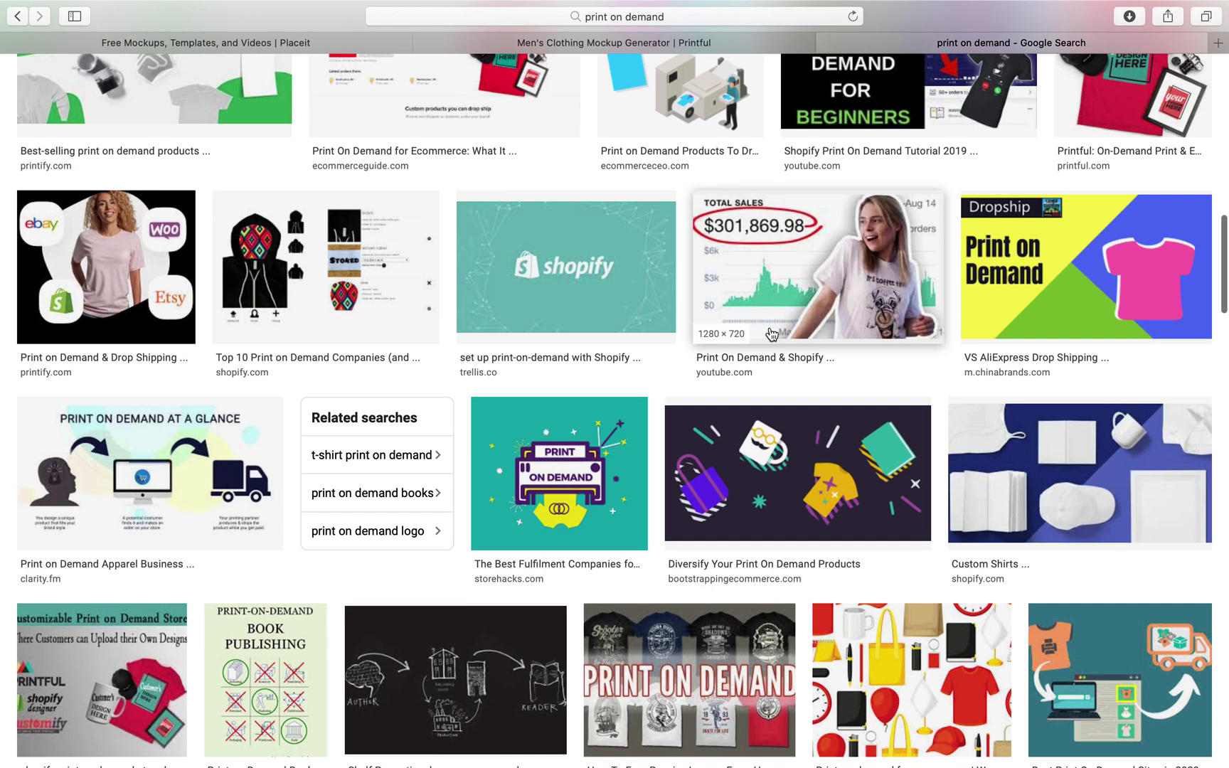
scroll(821, 462, "down", 2)
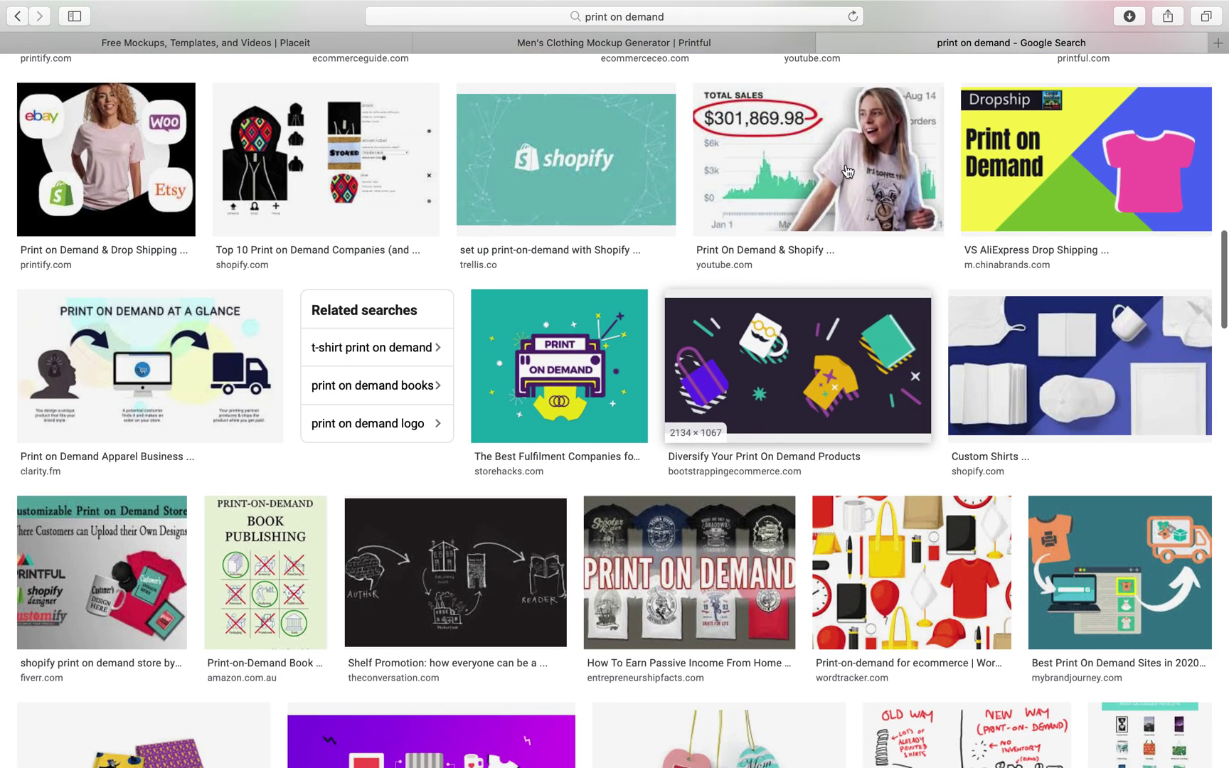
scroll(821, 355, "down", 3)
scroll(822, 355, "down", 5)
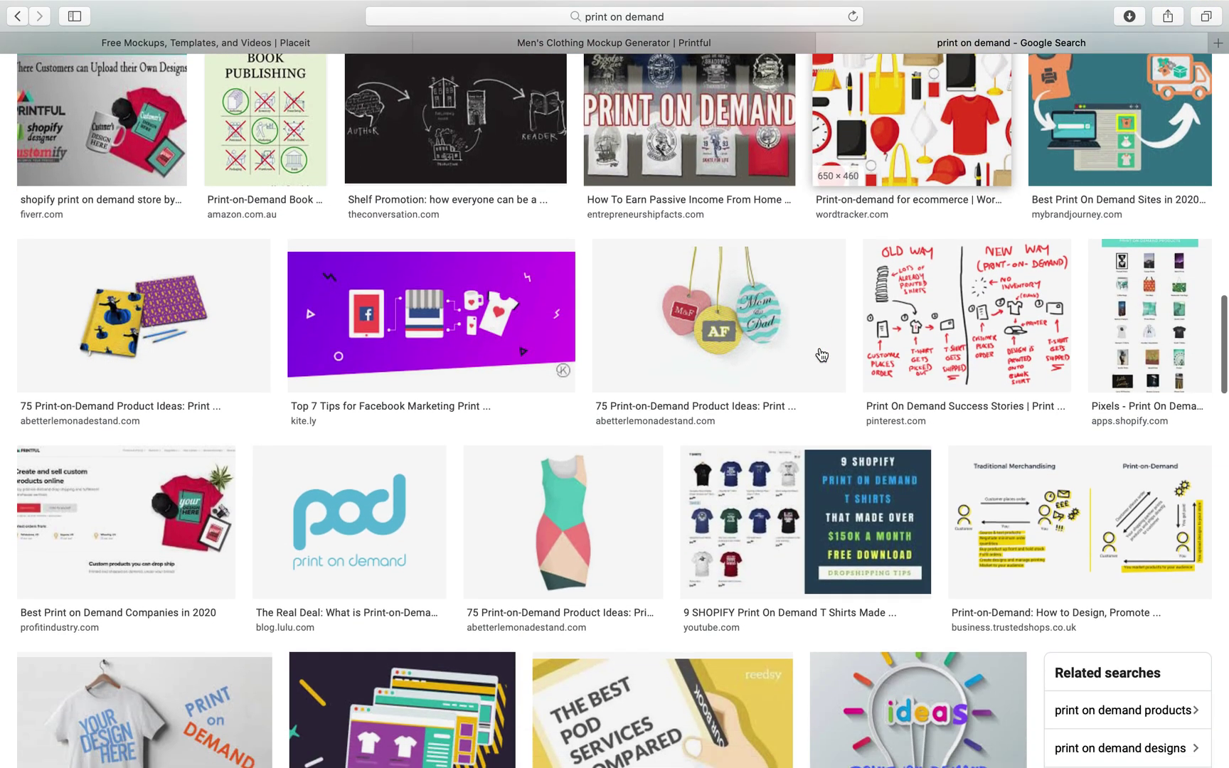
scroll(821, 355, "down", 9)
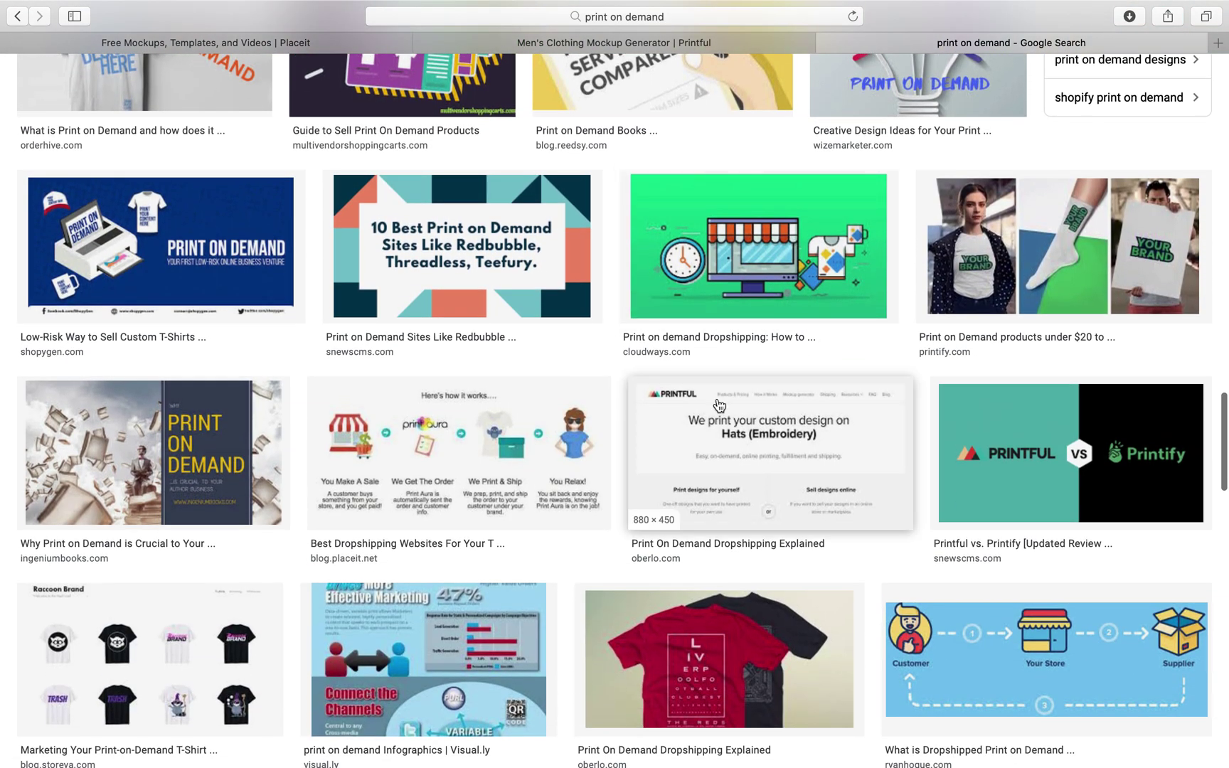
scroll(720, 406, "down", 3)
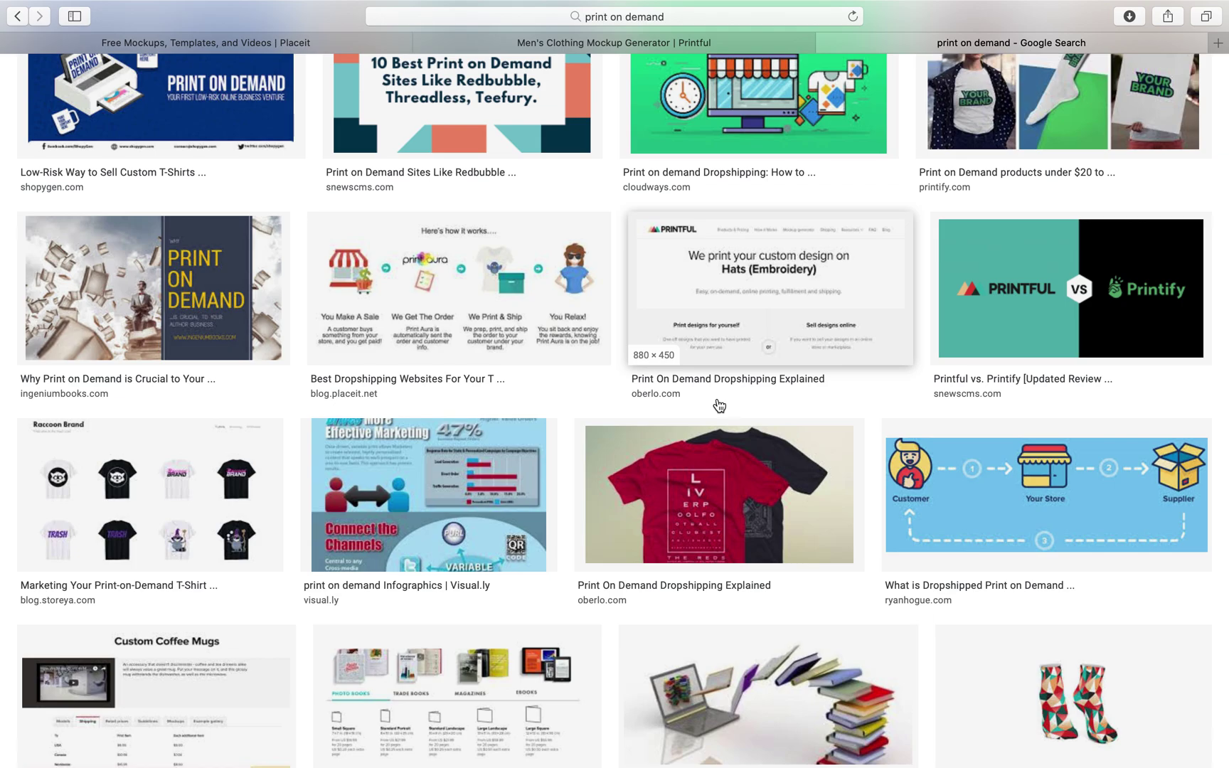
scroll(720, 406, "down", 8)
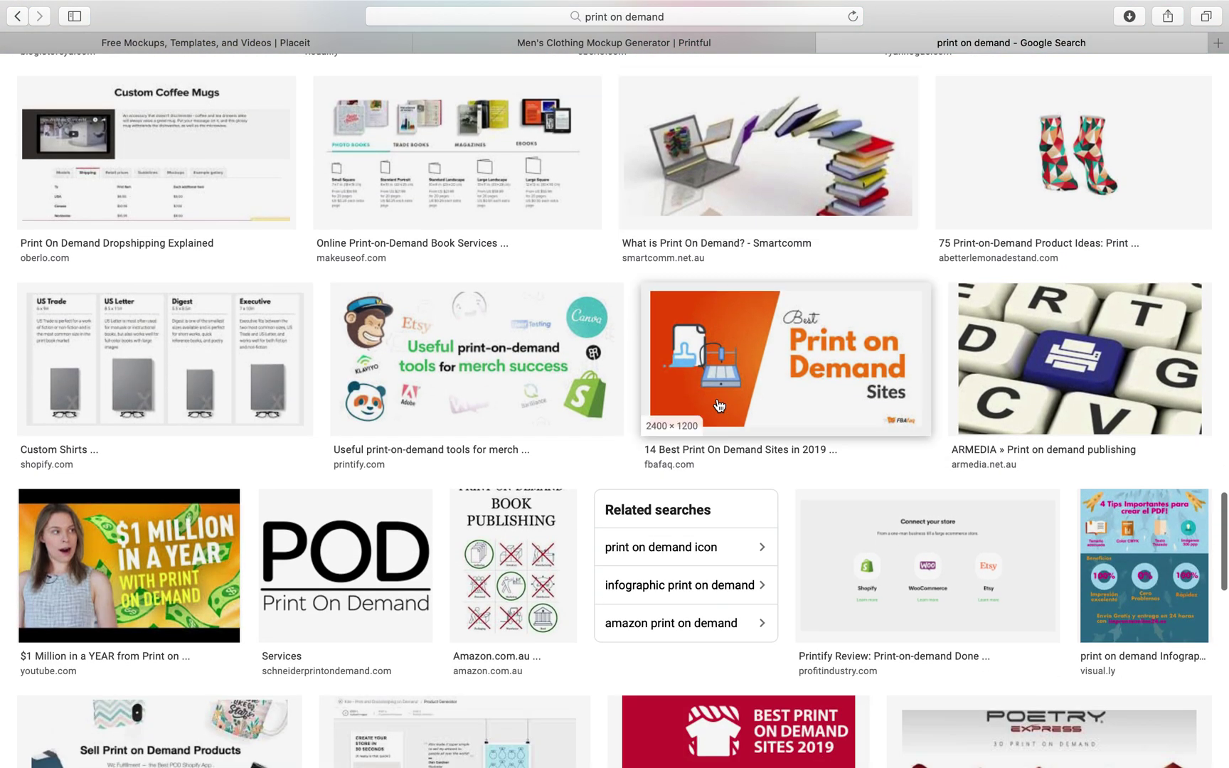
scroll(720, 405, "down", 7)
scroll(720, 405, "down", 10)
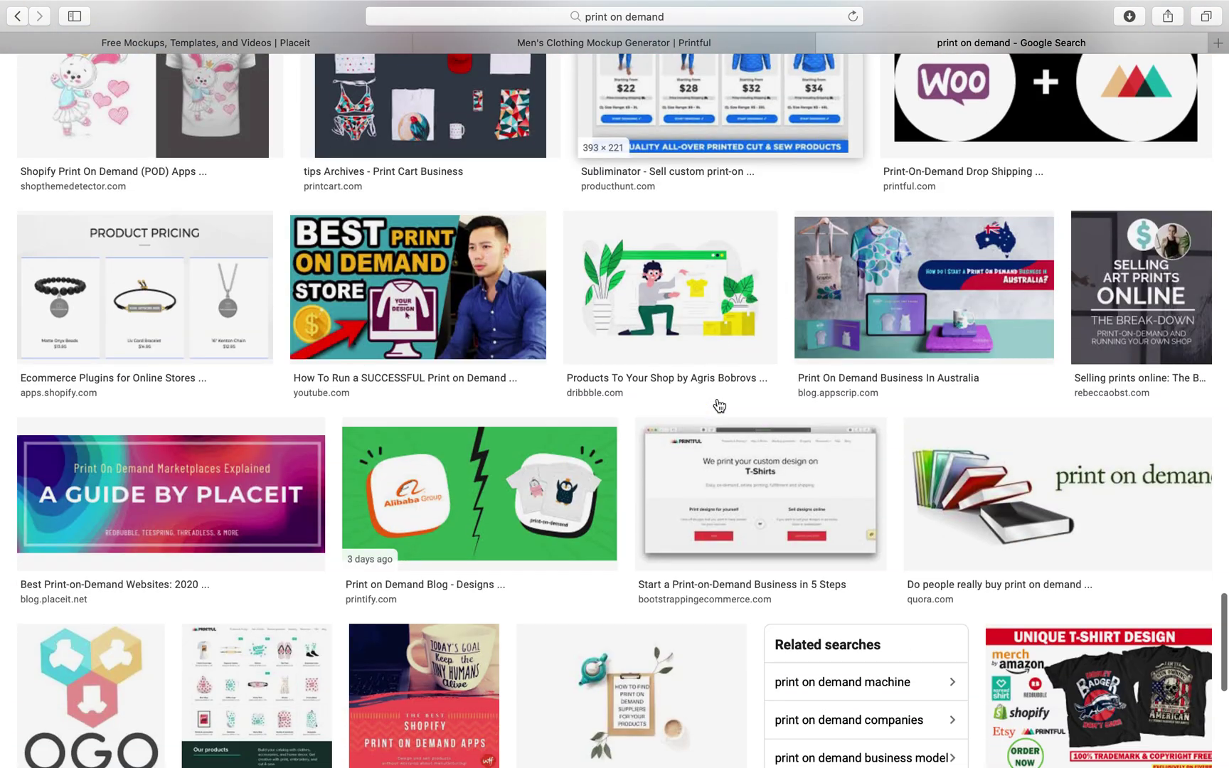
scroll(720, 405, "down", 5)
scroll(720, 405, "down", 6)
scroll(719, 406, "down", 1)
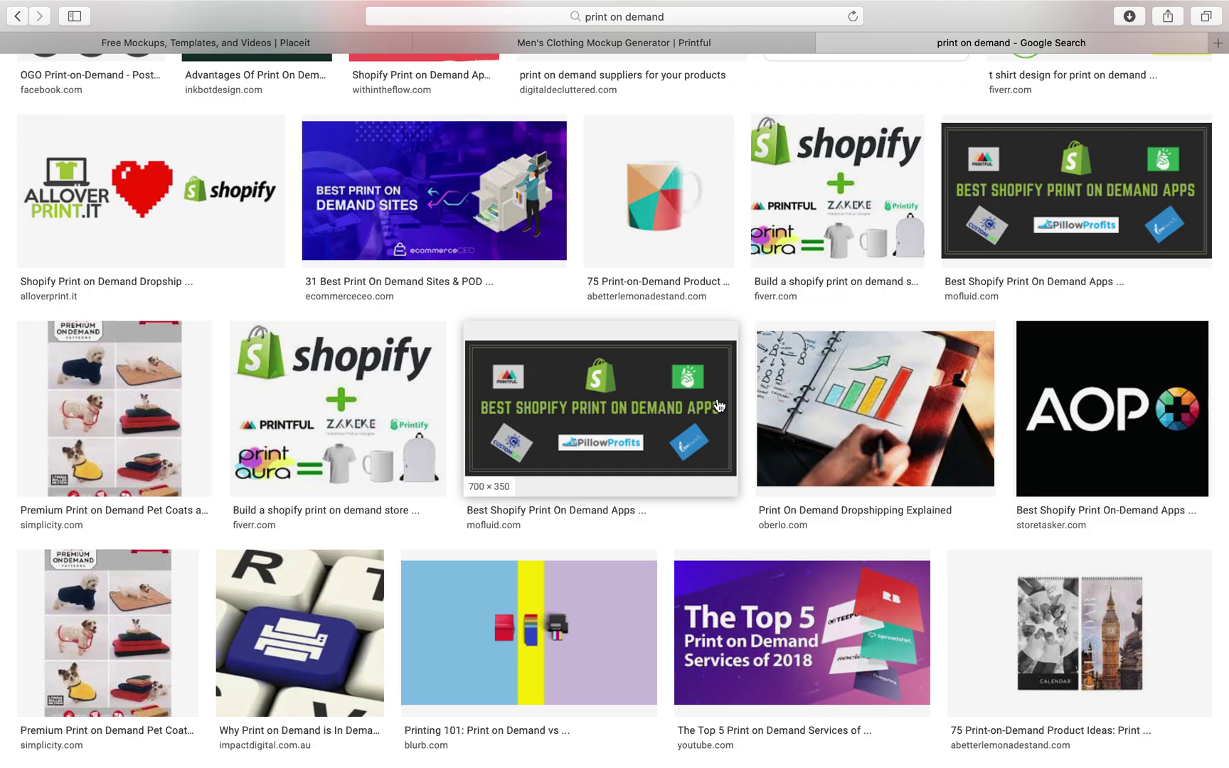
scroll(770, 393, "down", 7)
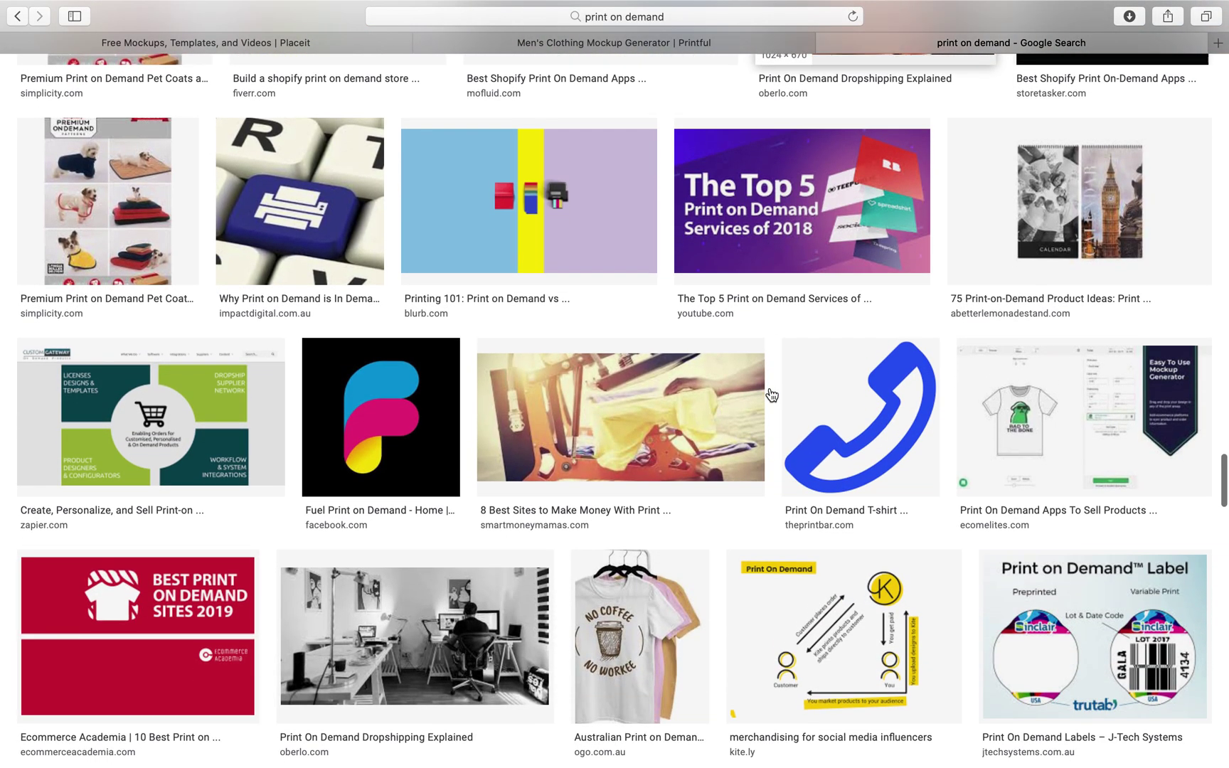
scroll(770, 393, "down", 4)
scroll(771, 393, "up", 20)
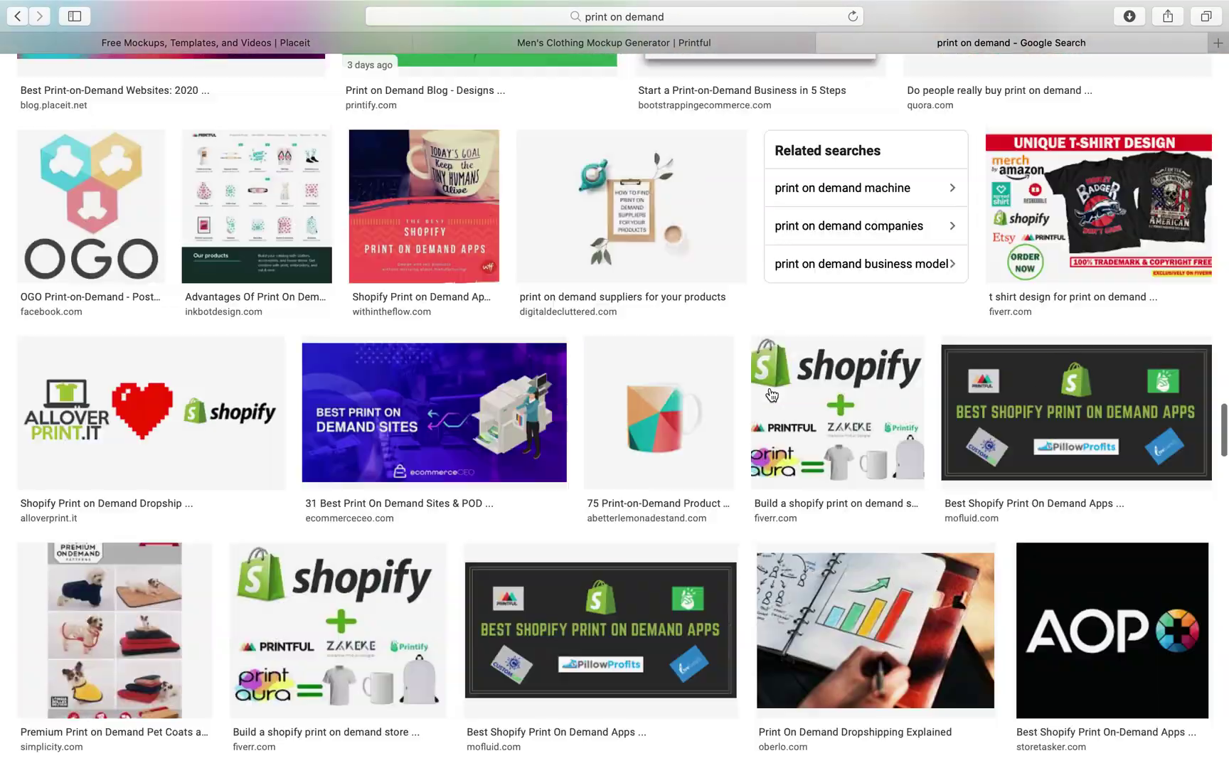
scroll(772, 394, "up", 20)
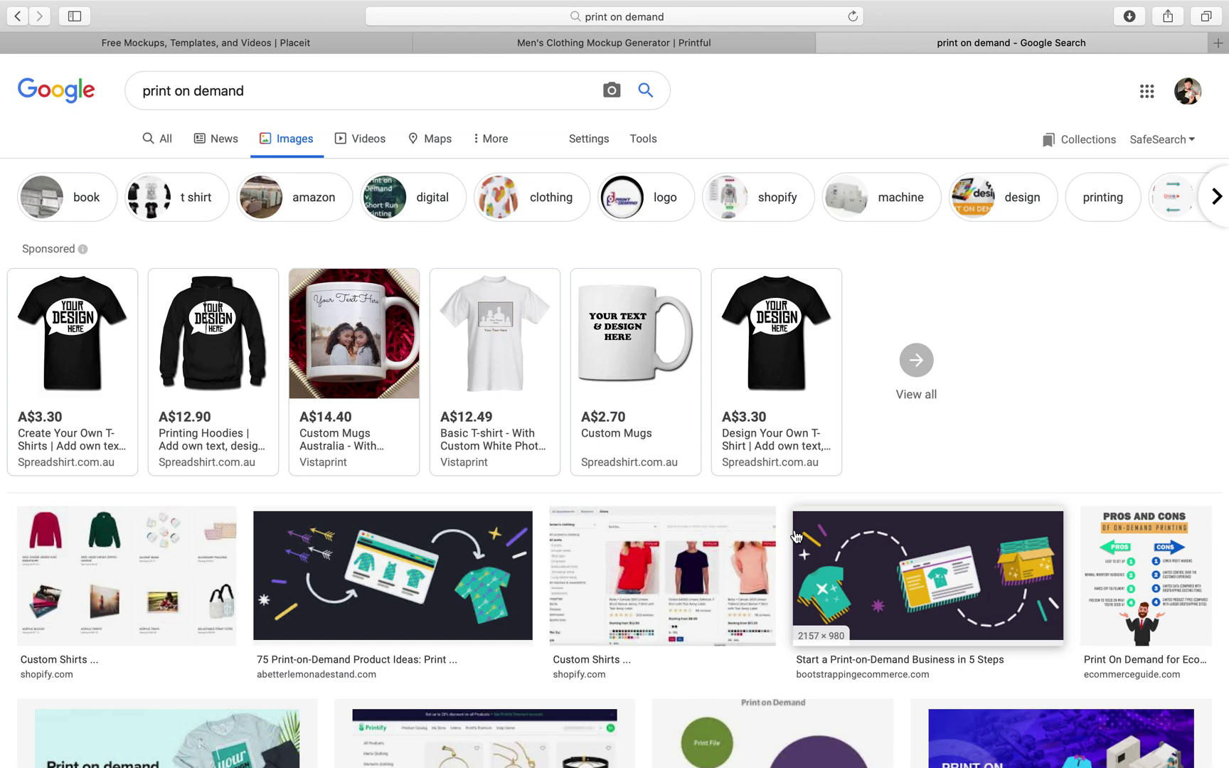
Switch to the Printful mockup generator page and review its product categories, from men's clothing to collections.
mouse_move(962, 6)
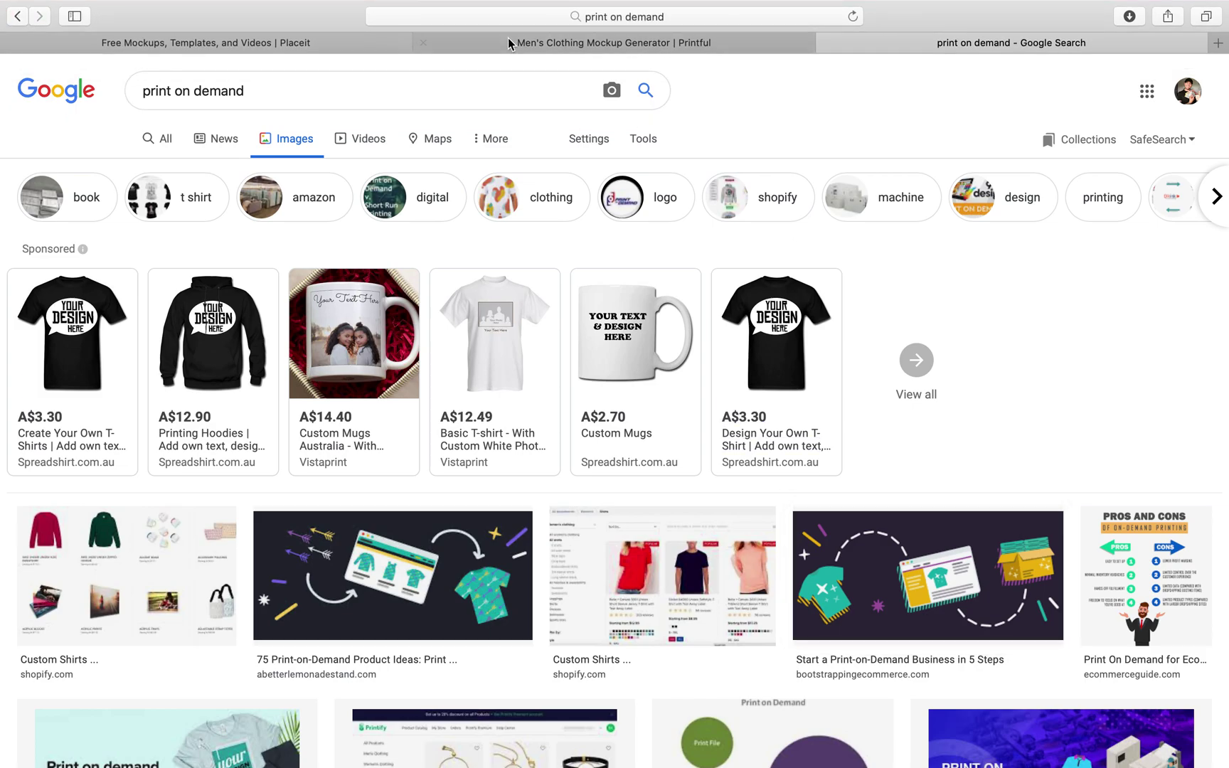
left_click(558, 42)
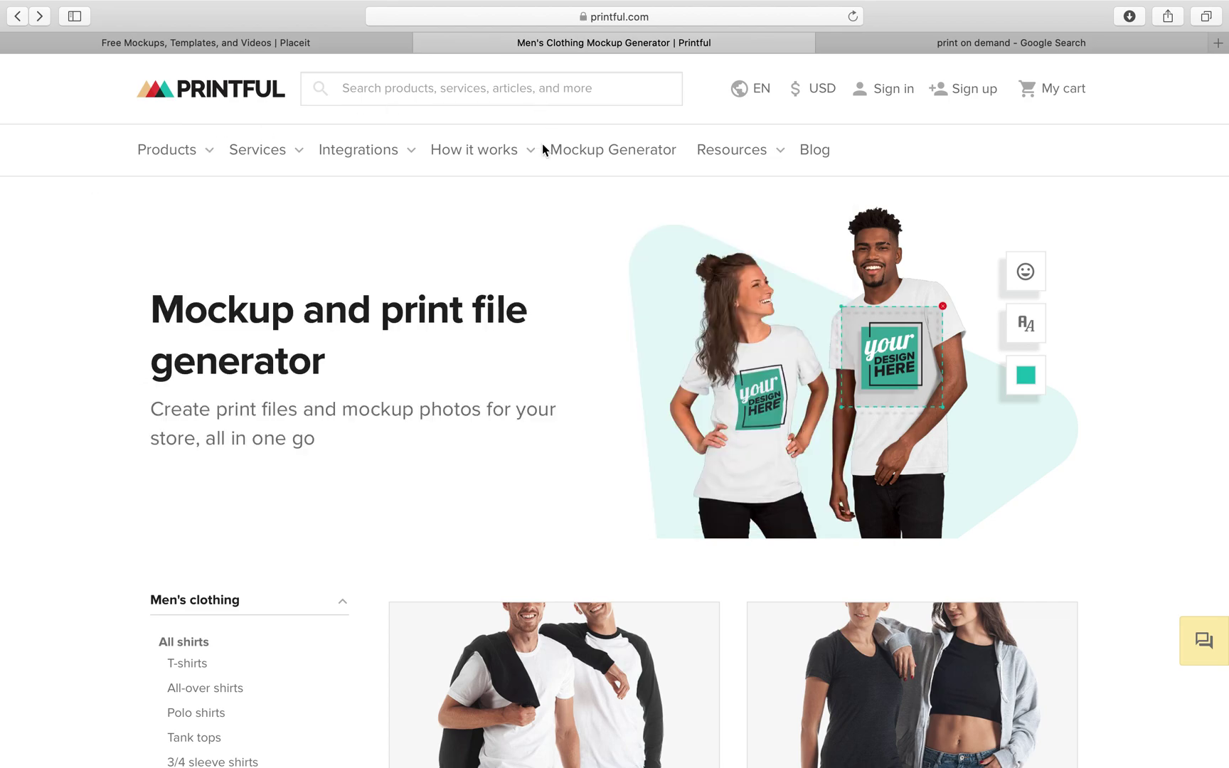
scroll(250, 360, "down", 10)
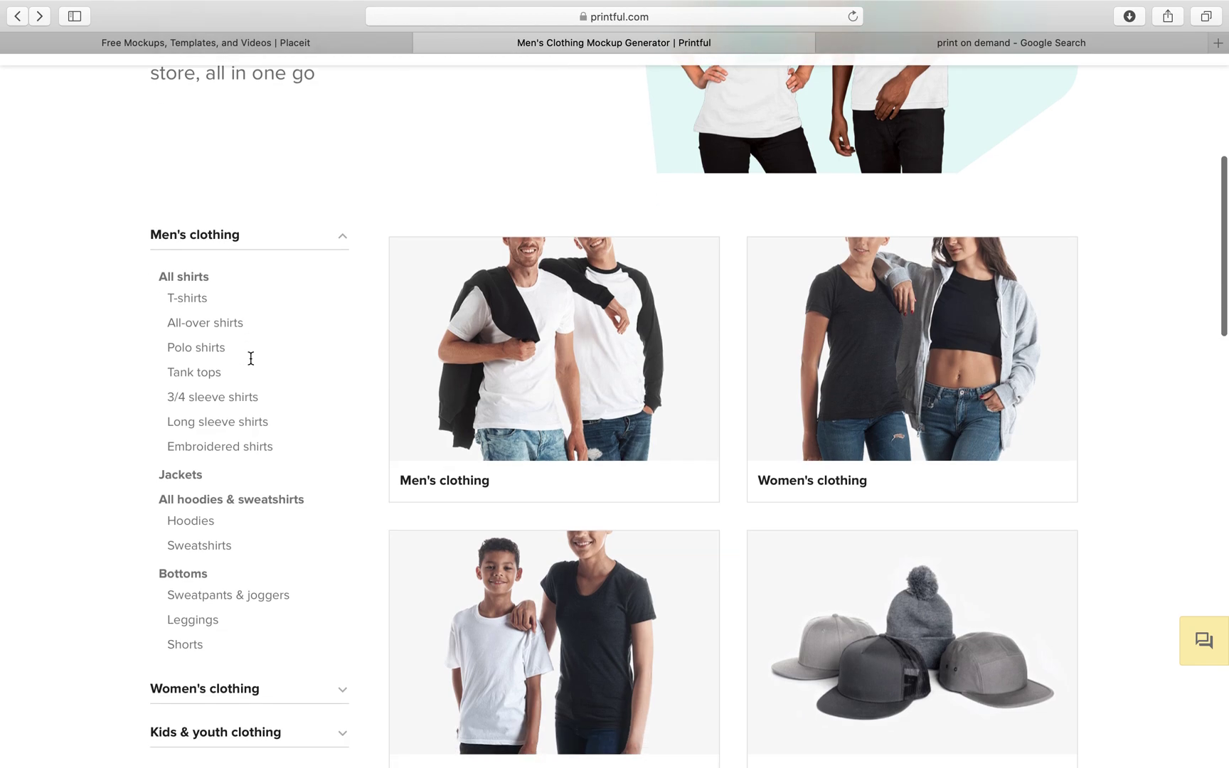
scroll(410, 457, "up", 4)
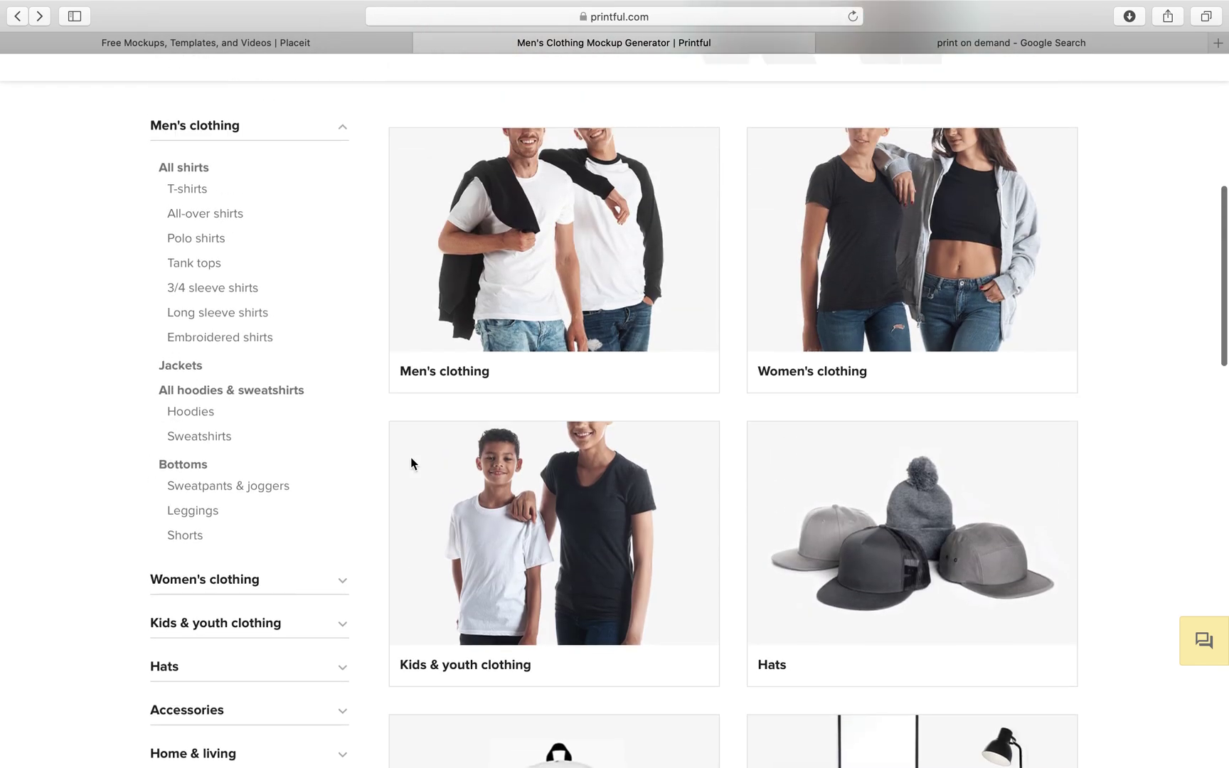
scroll(542, 393, "down", 7)
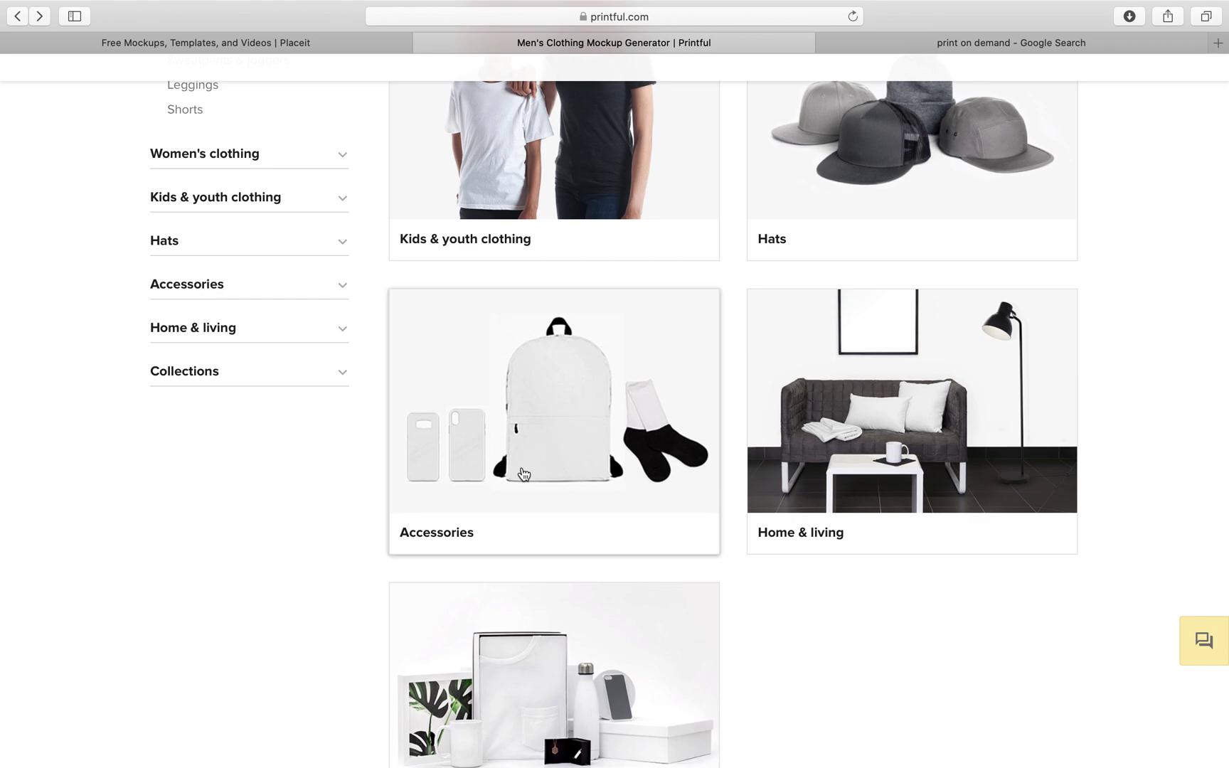
scroll(327, 647, "down", 3)
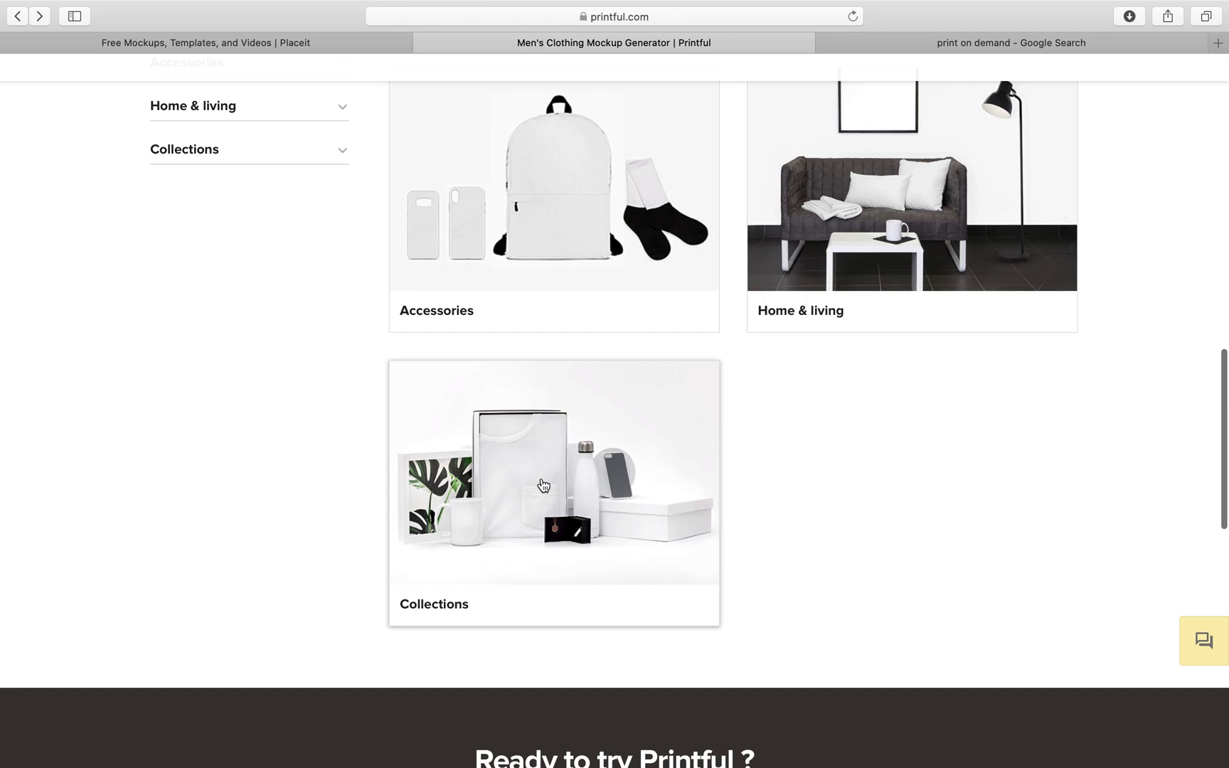
scroll(835, 435, "up", 10)
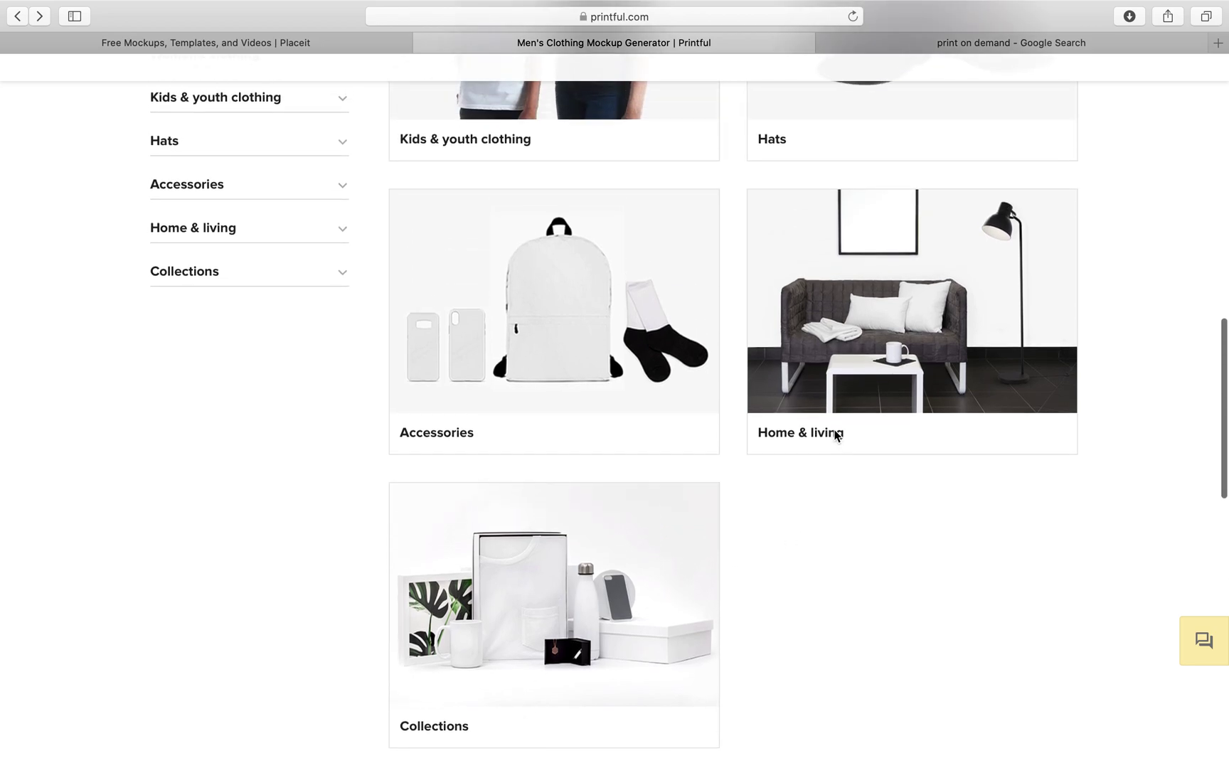
scroll(825, 397, "up", 1)
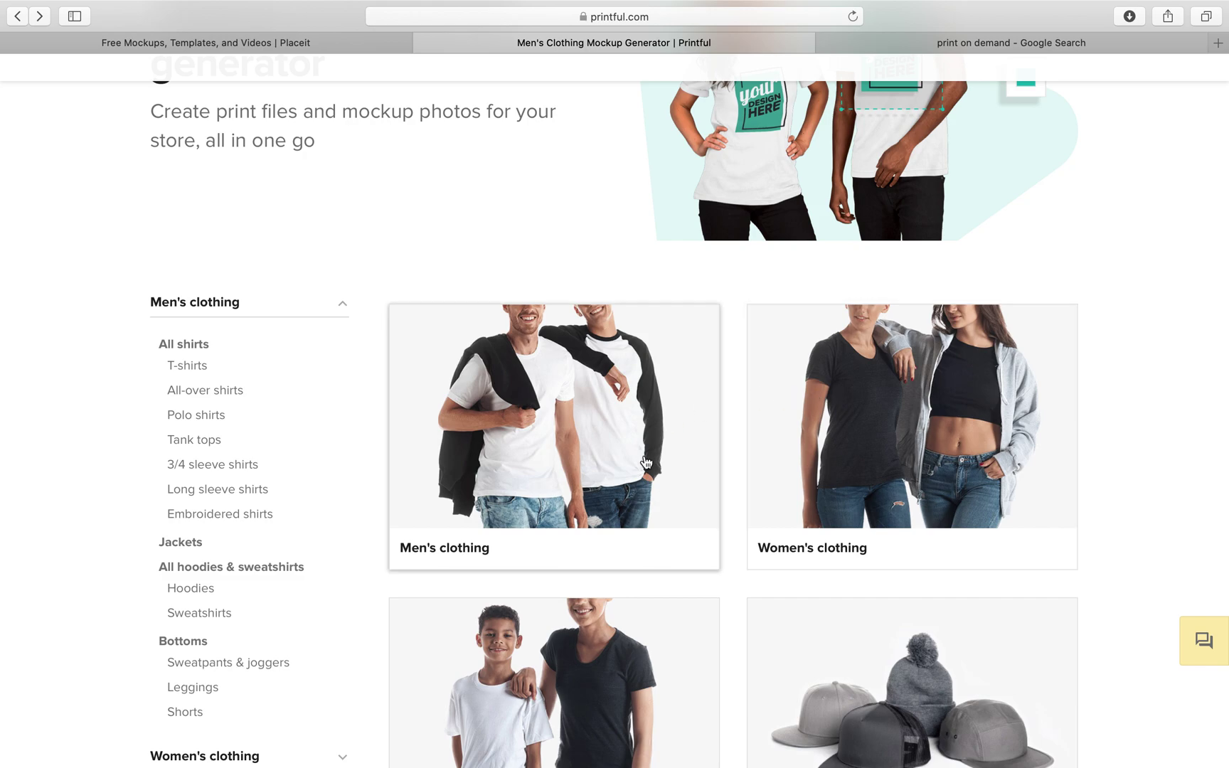
scroll(670, 529, "down", 3)
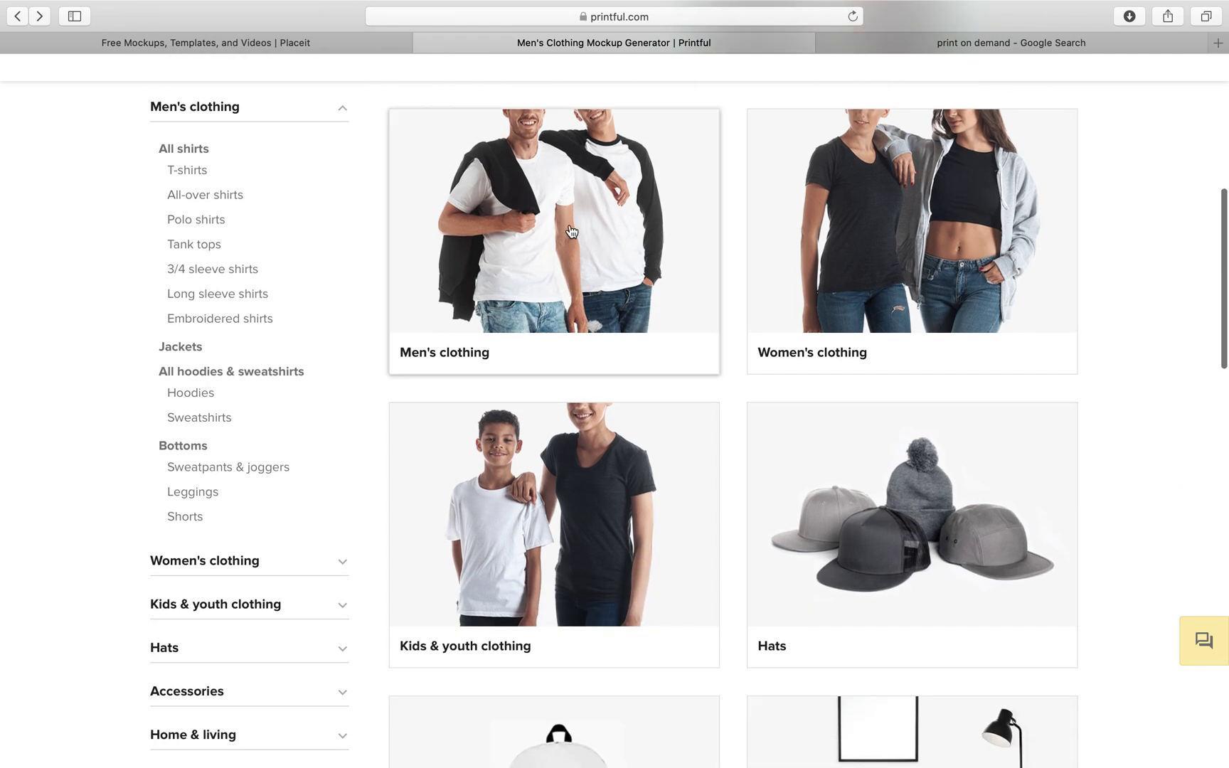
Open the Unisex Premium T-Shirt | Bella + Canvas 3001 from all men's shirts in the mockup generator.
left_click(561, 325)
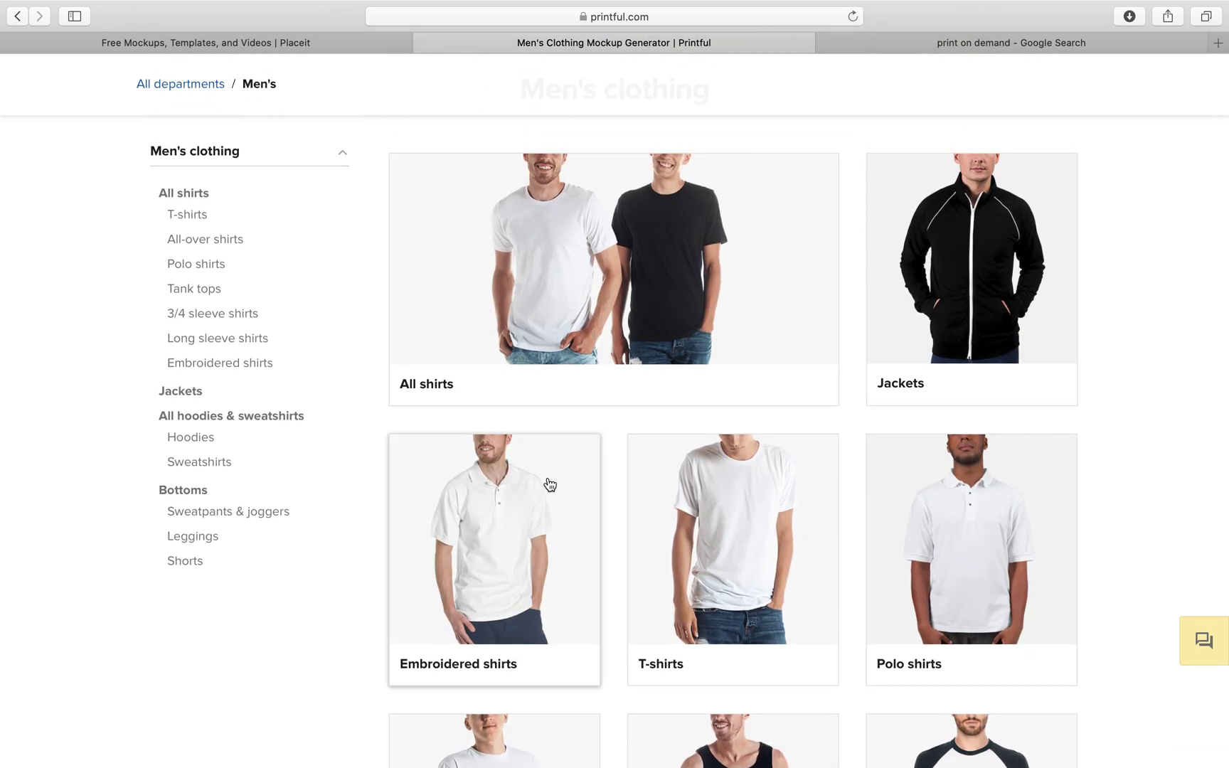
scroll(571, 564, "down", 2)
scroll(571, 563, "up", 3)
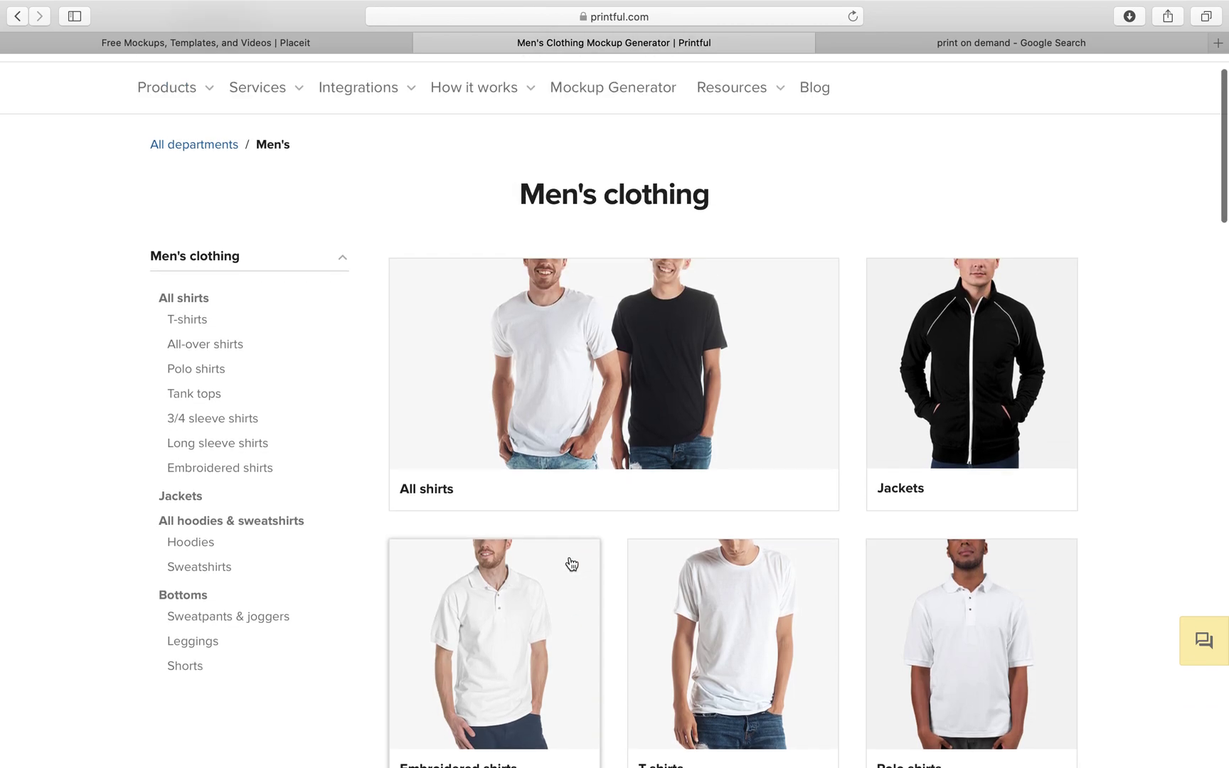
scroll(617, 480, "down", 1)
left_click(612, 391)
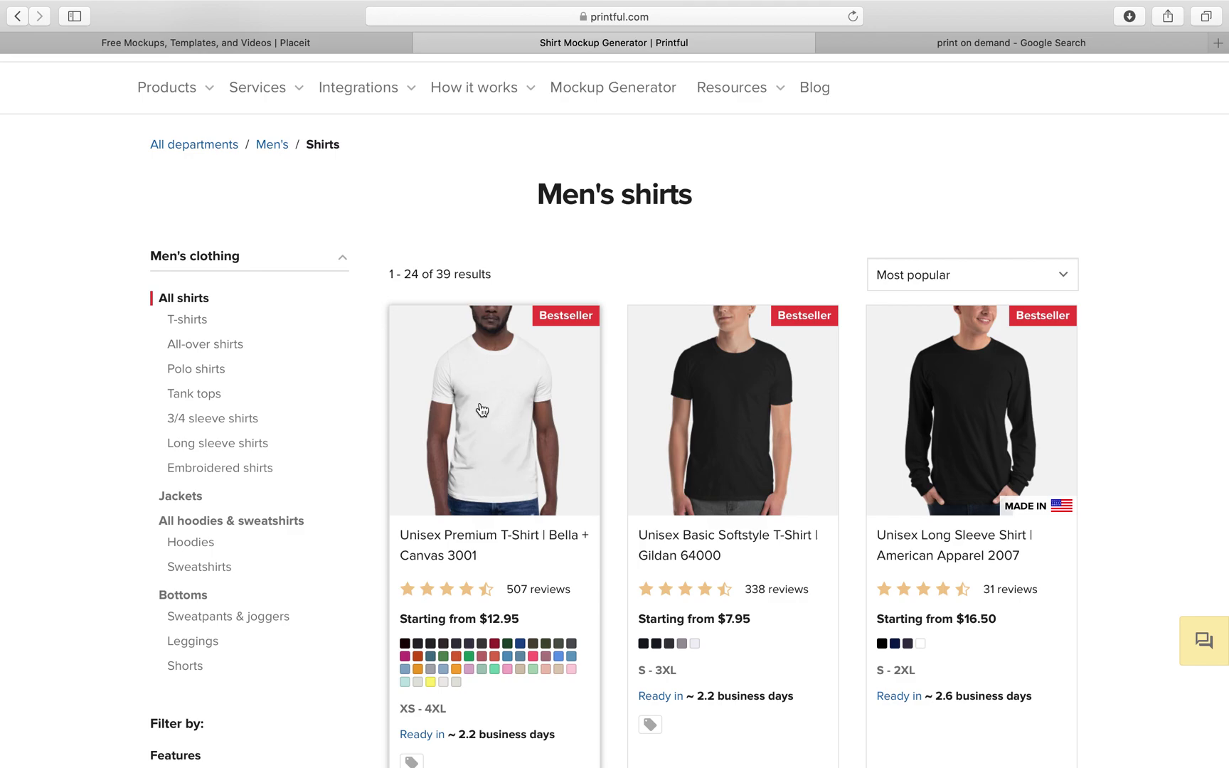
left_click(498, 416)
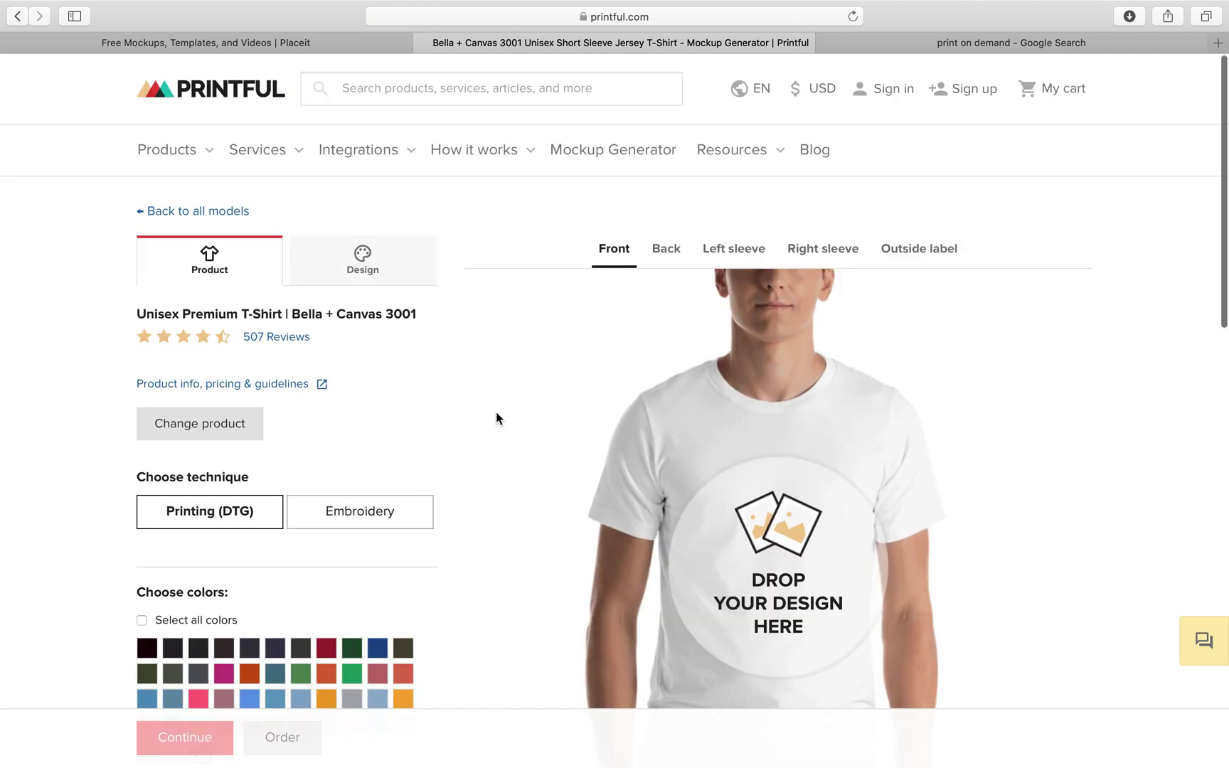
Review the T-shirt's technique and color options and open the file library for adding an own design.
scroll(495, 413, "down", 3)
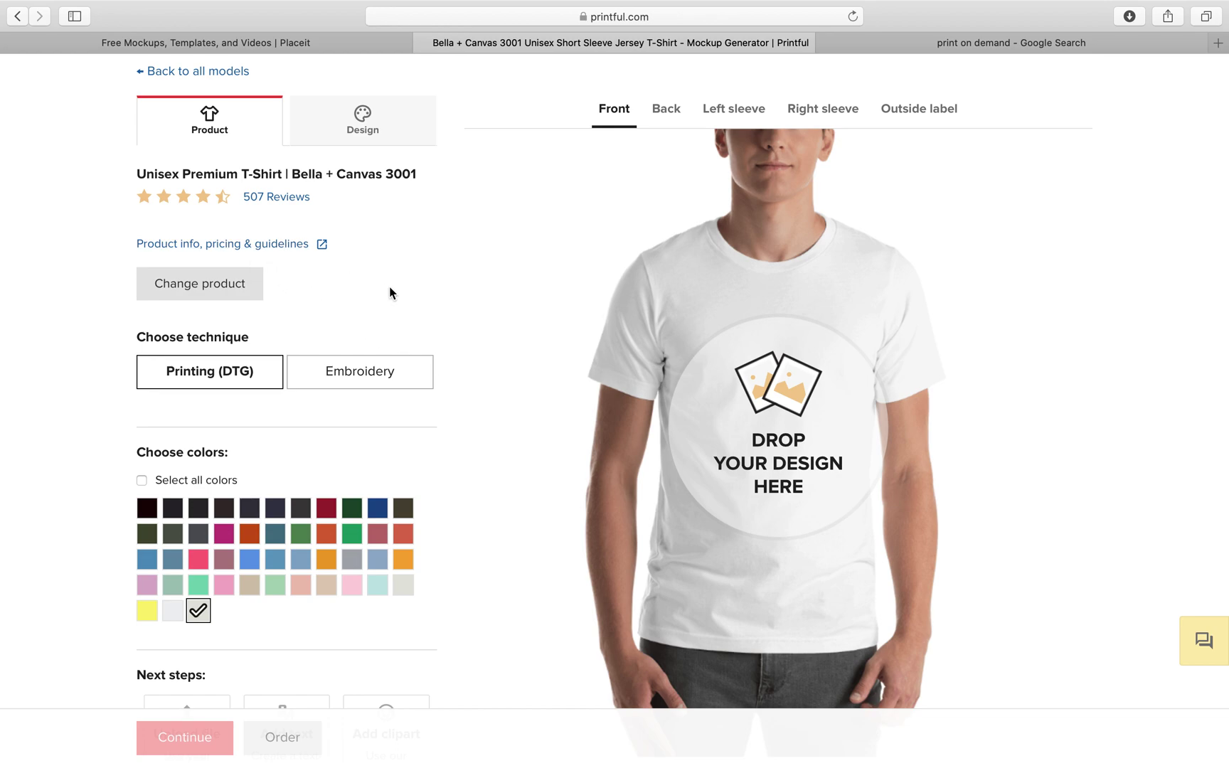
scroll(390, 292, "down", 5)
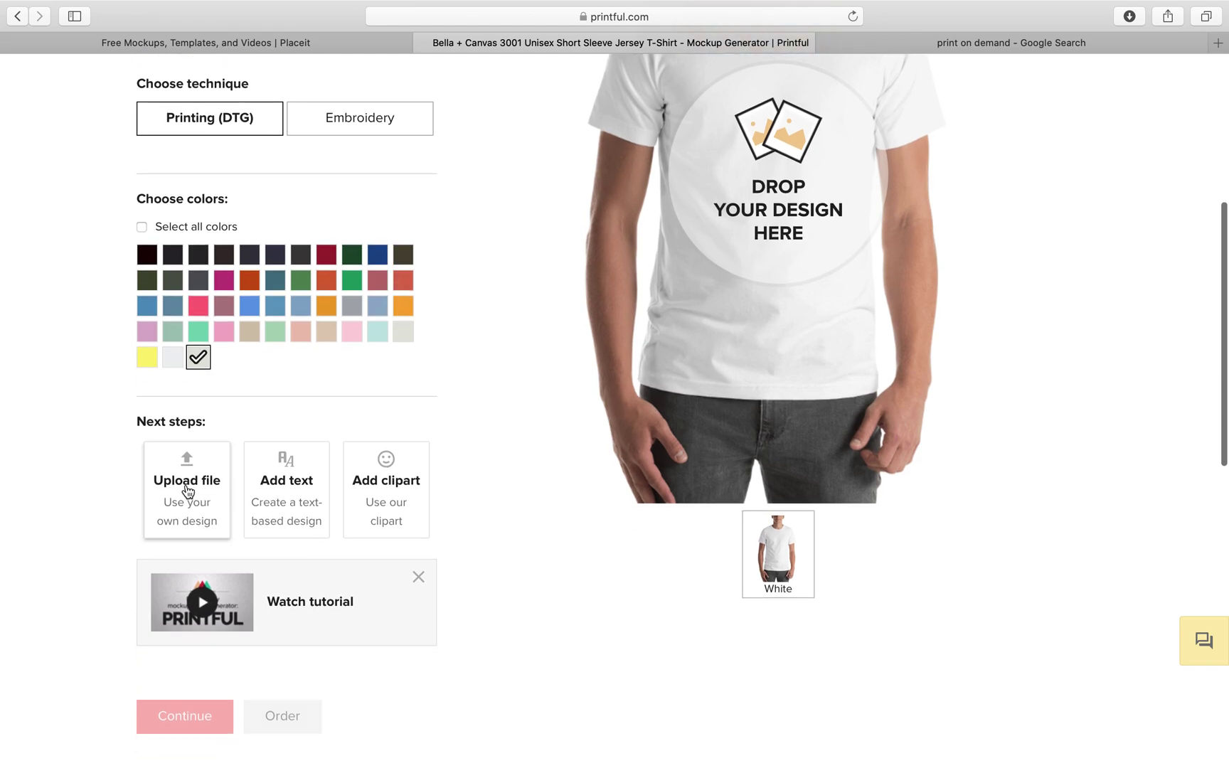
left_click(187, 490)
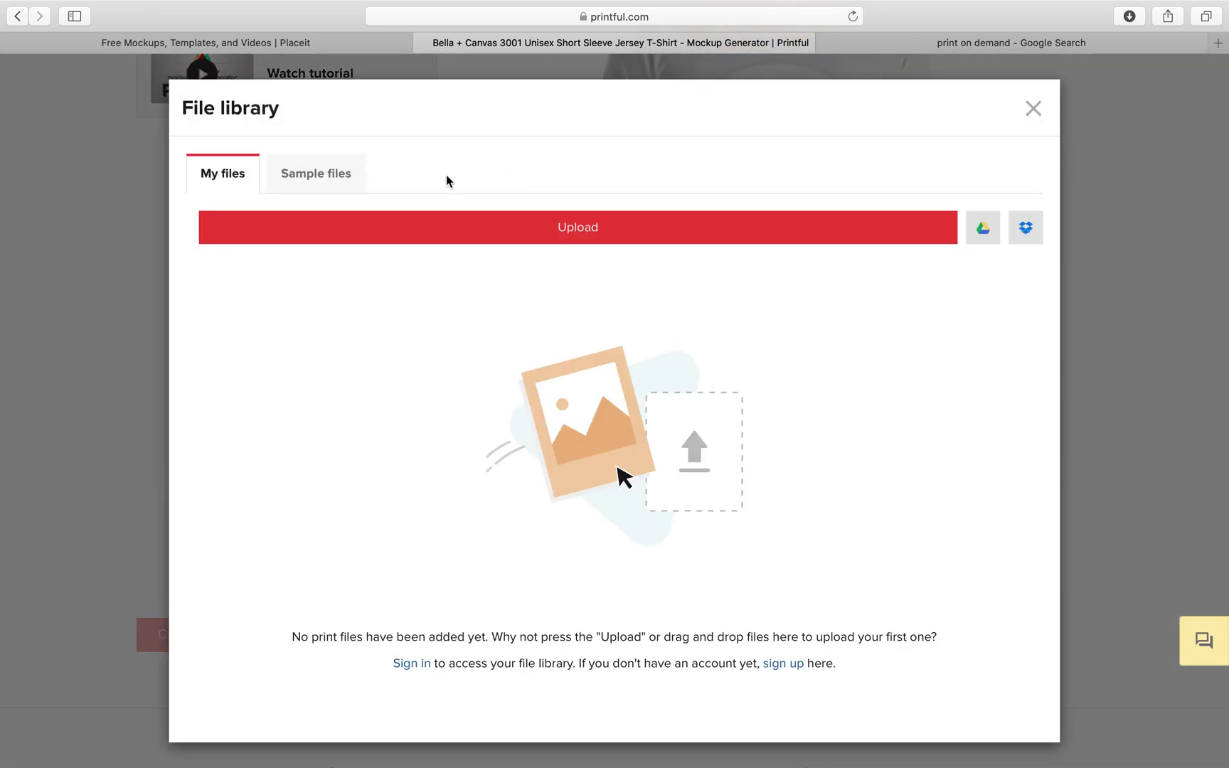
left_click(295, 177)
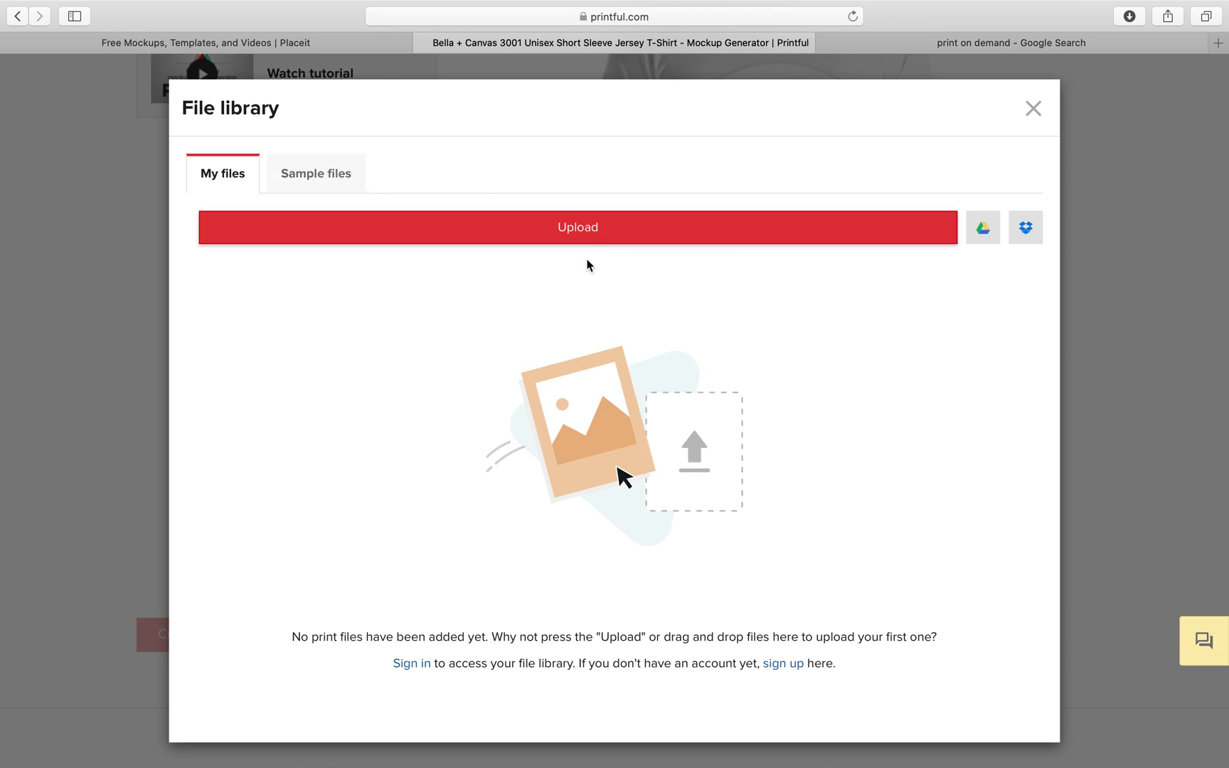
scroll(597, 249, "down", 2)
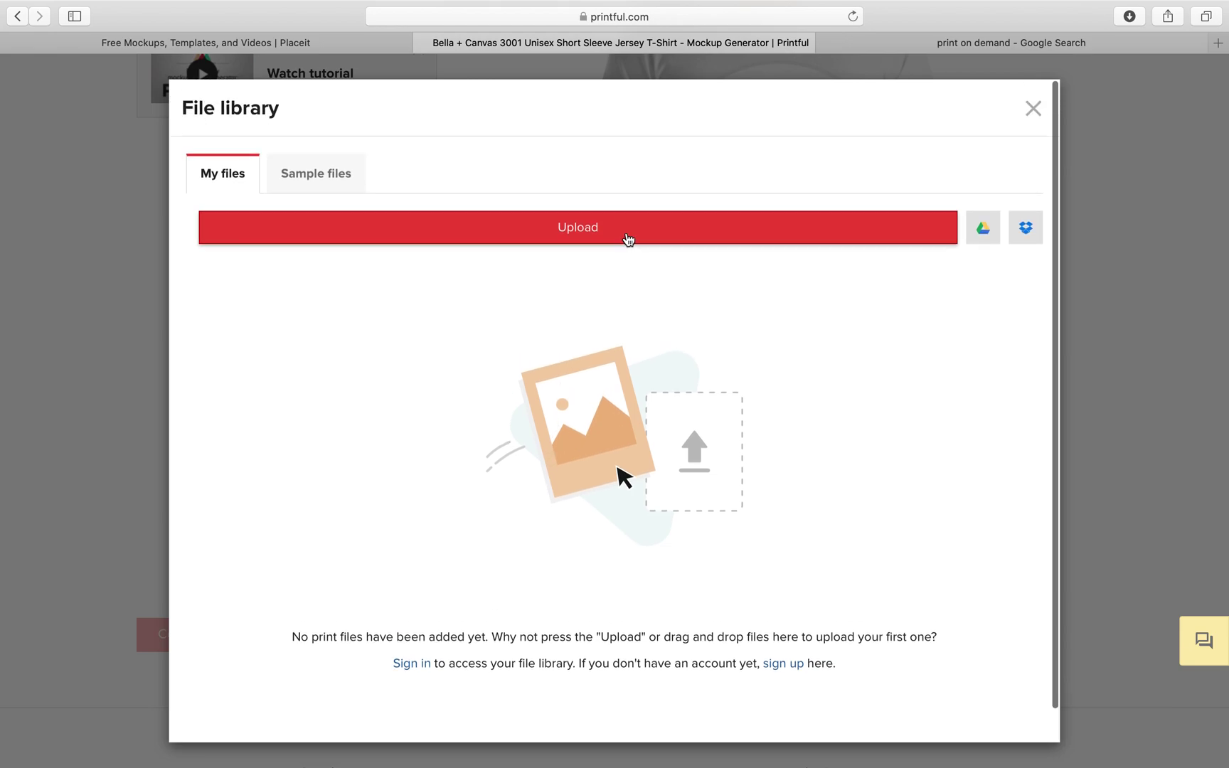
Upload samurai1 from the Desktop to the file library, accepting the content conditions, and place it on the T-shirt.
left_click(628, 240)
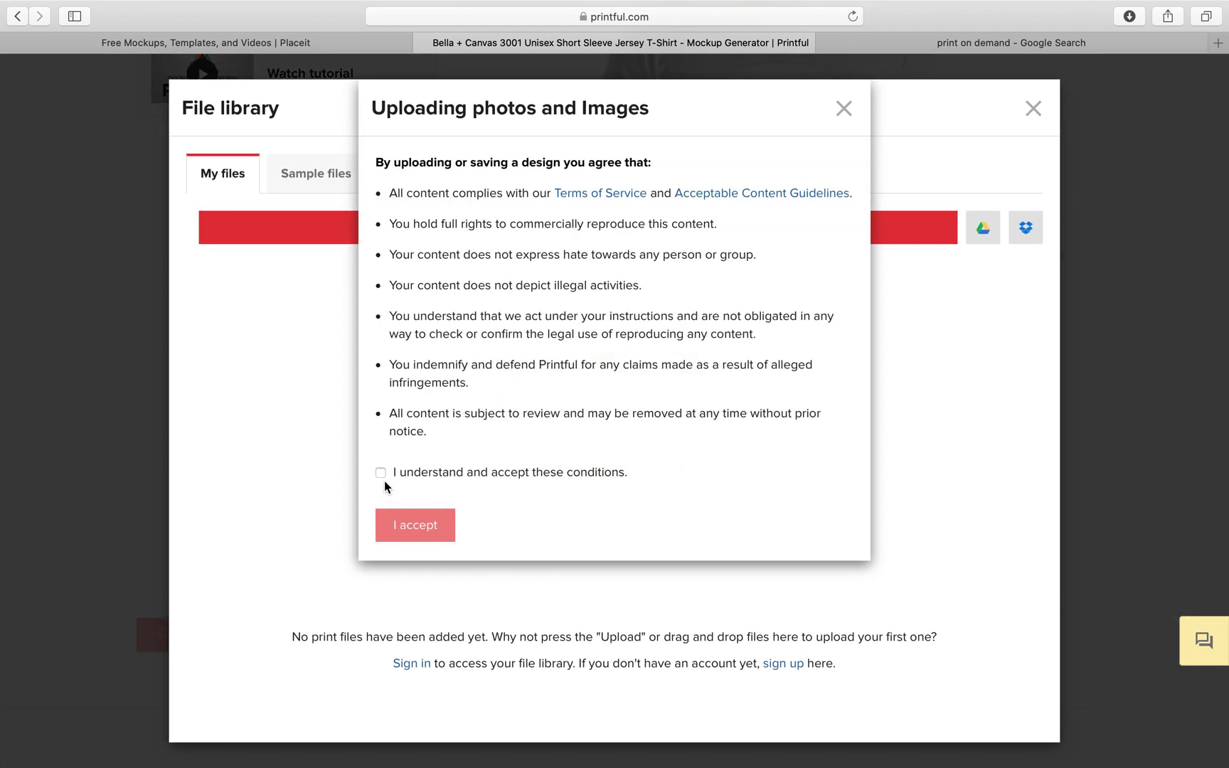
left_click(380, 474)
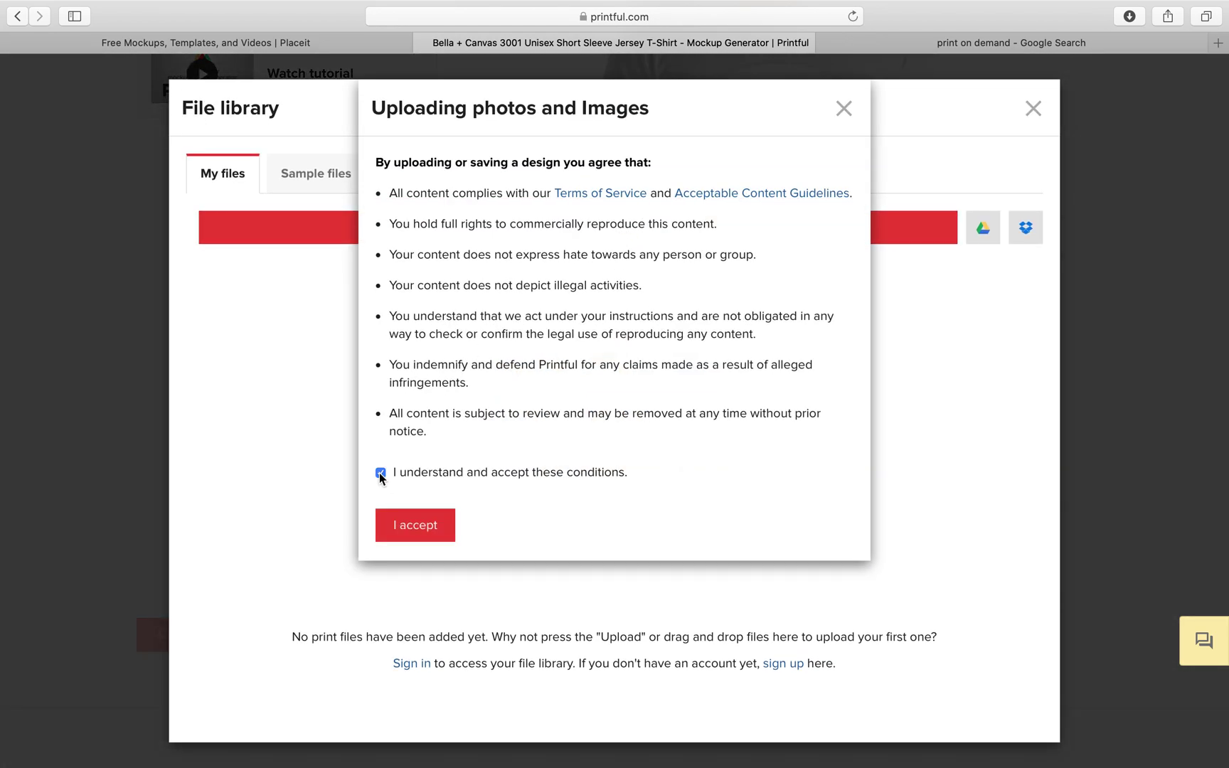
left_click(406, 530)
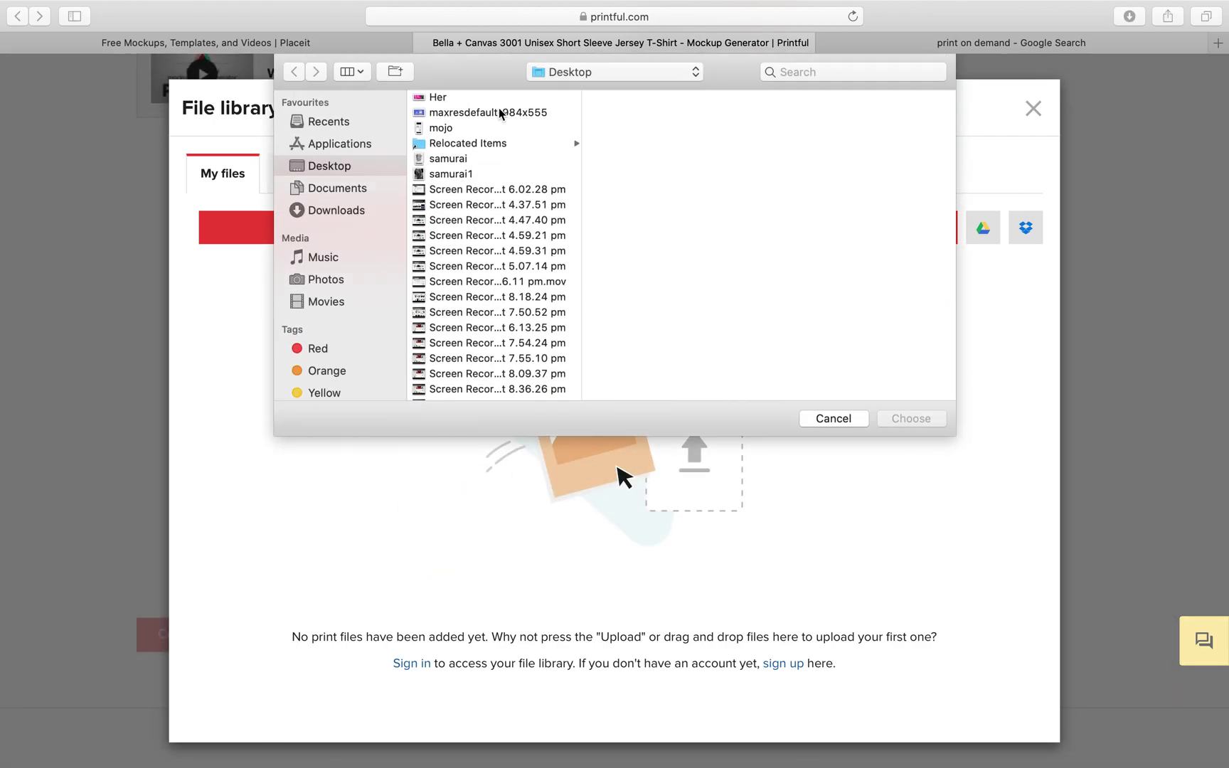
left_click(464, 174)
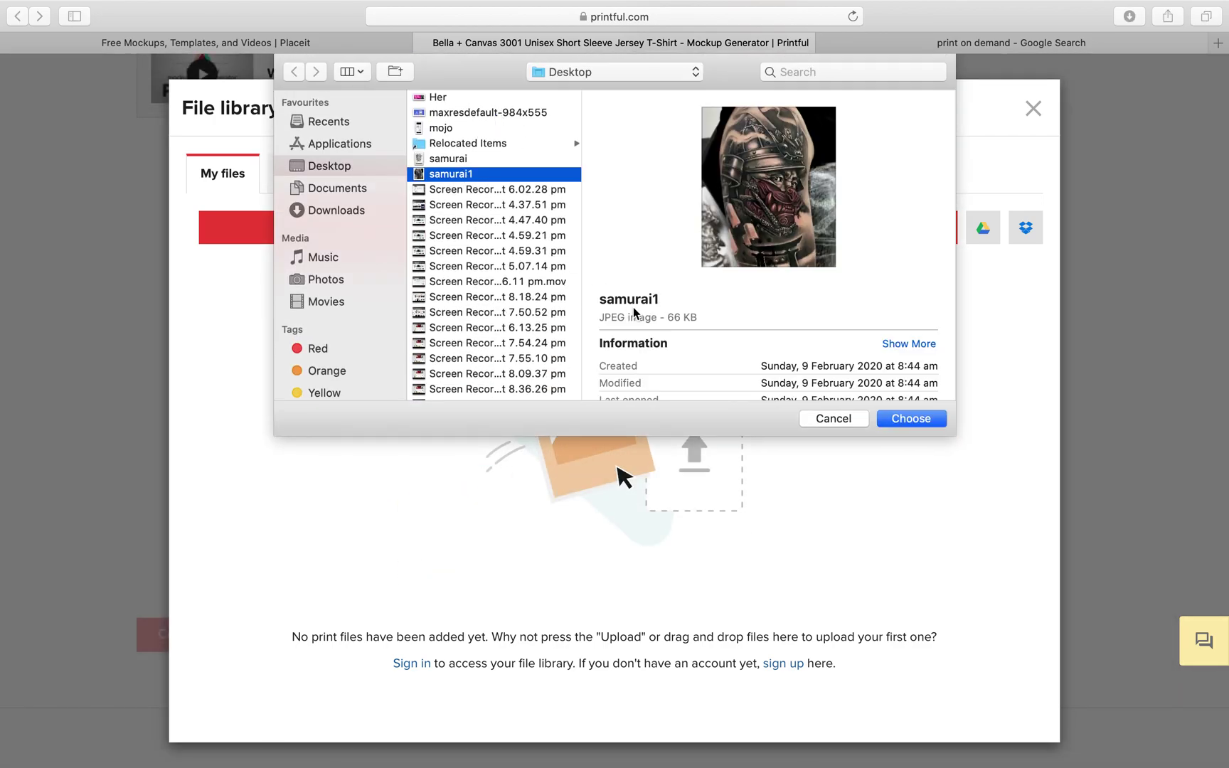
left_click(918, 419)
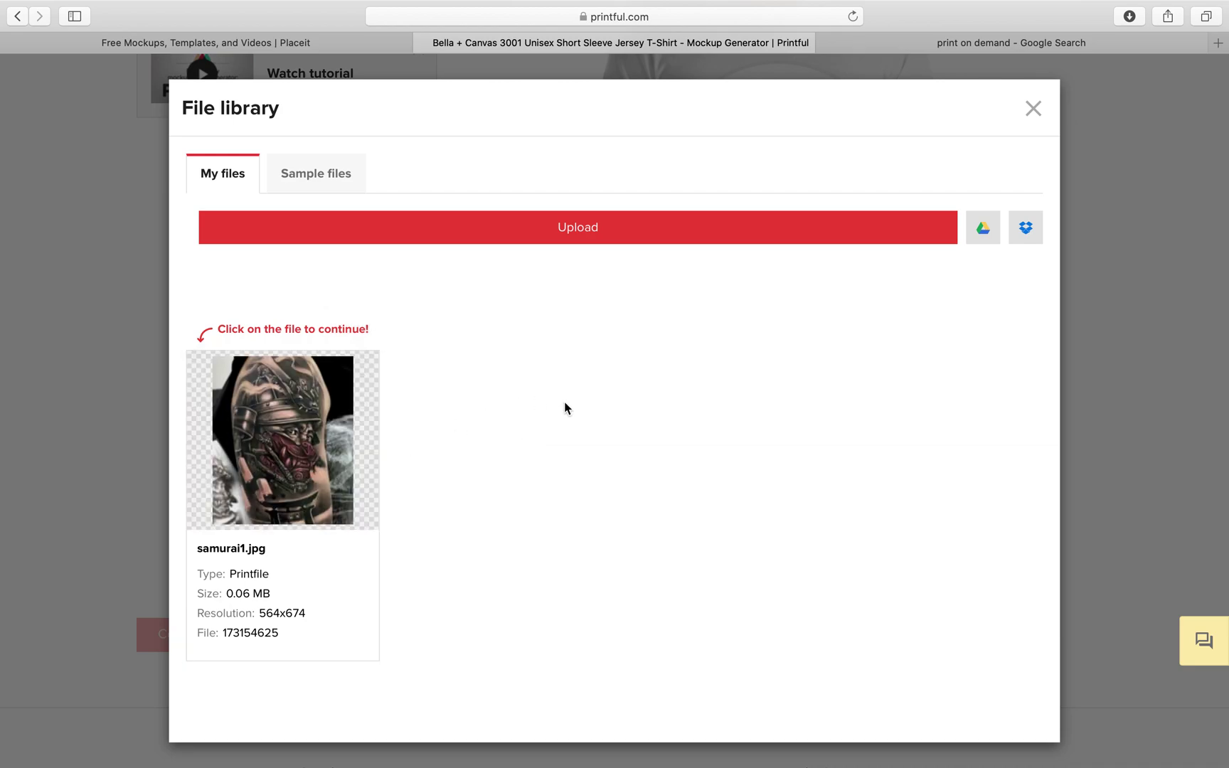
mouse_move(263, 434)
left_click(259, 442)
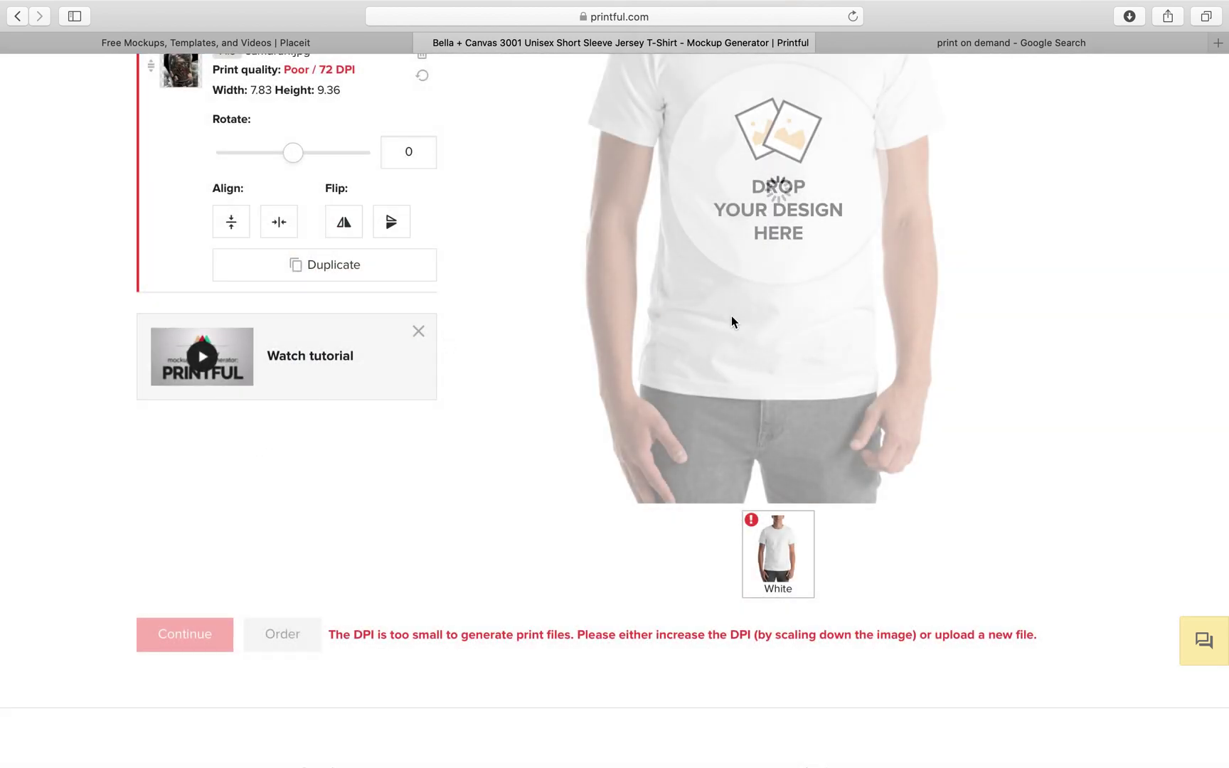
Enlarge the samurai1 design on the shirt front to about 11.75 wide by 14.05 high and review its print quality.
scroll(610, 333, "up", 3)
scroll(610, 333, "up", 1)
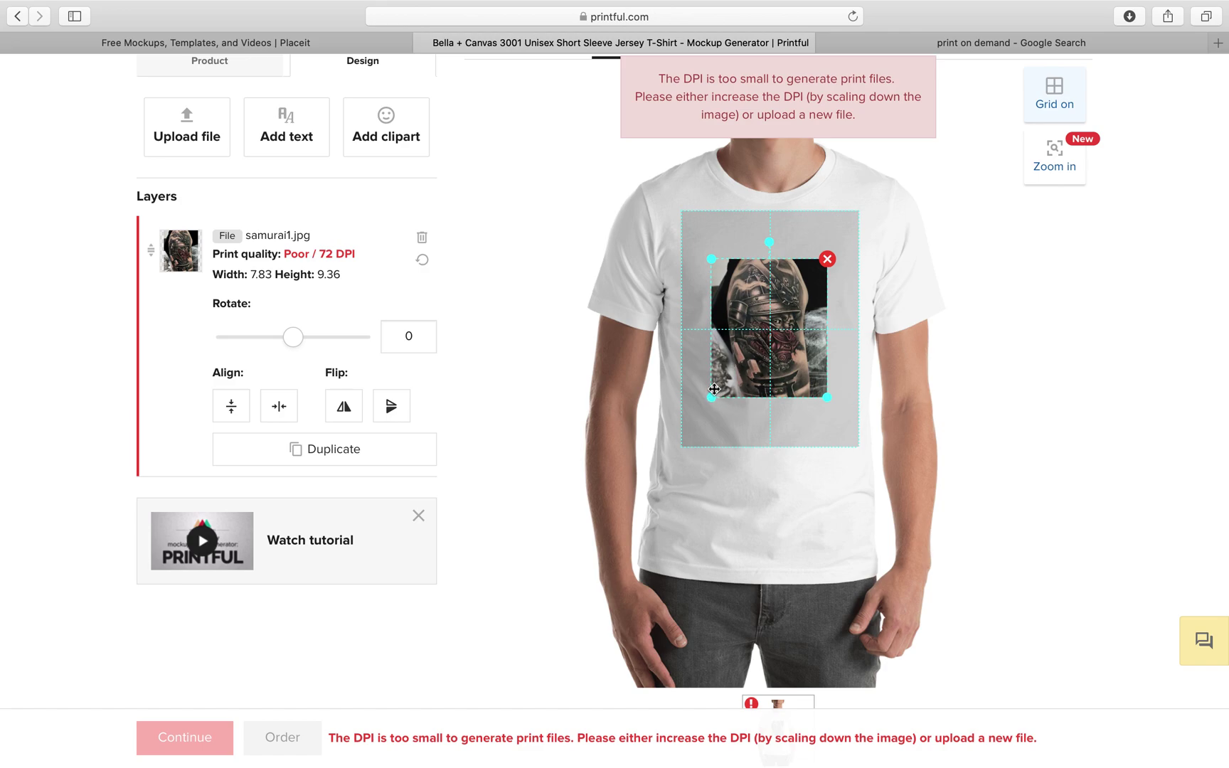
left_click_drag(709, 399, 688, 444)
left_click(546, 286)
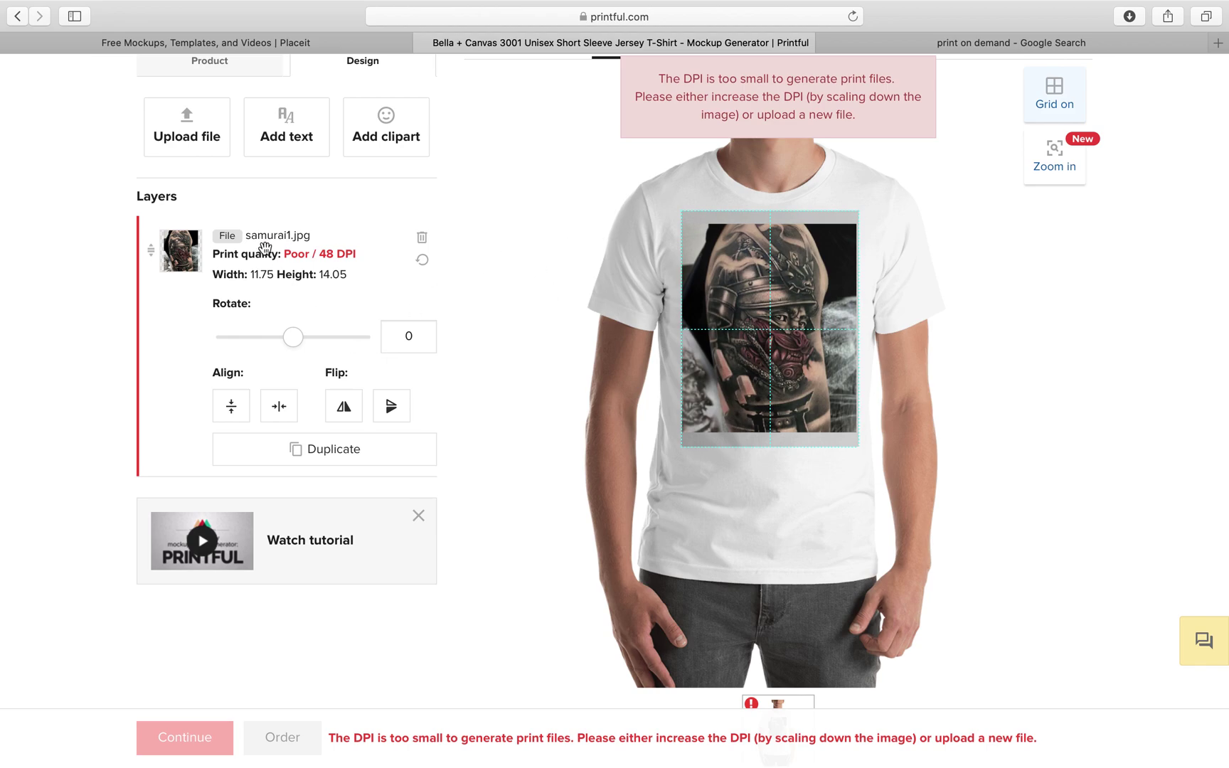
scroll(265, 247, "up", 3)
scroll(266, 256, "down", 4)
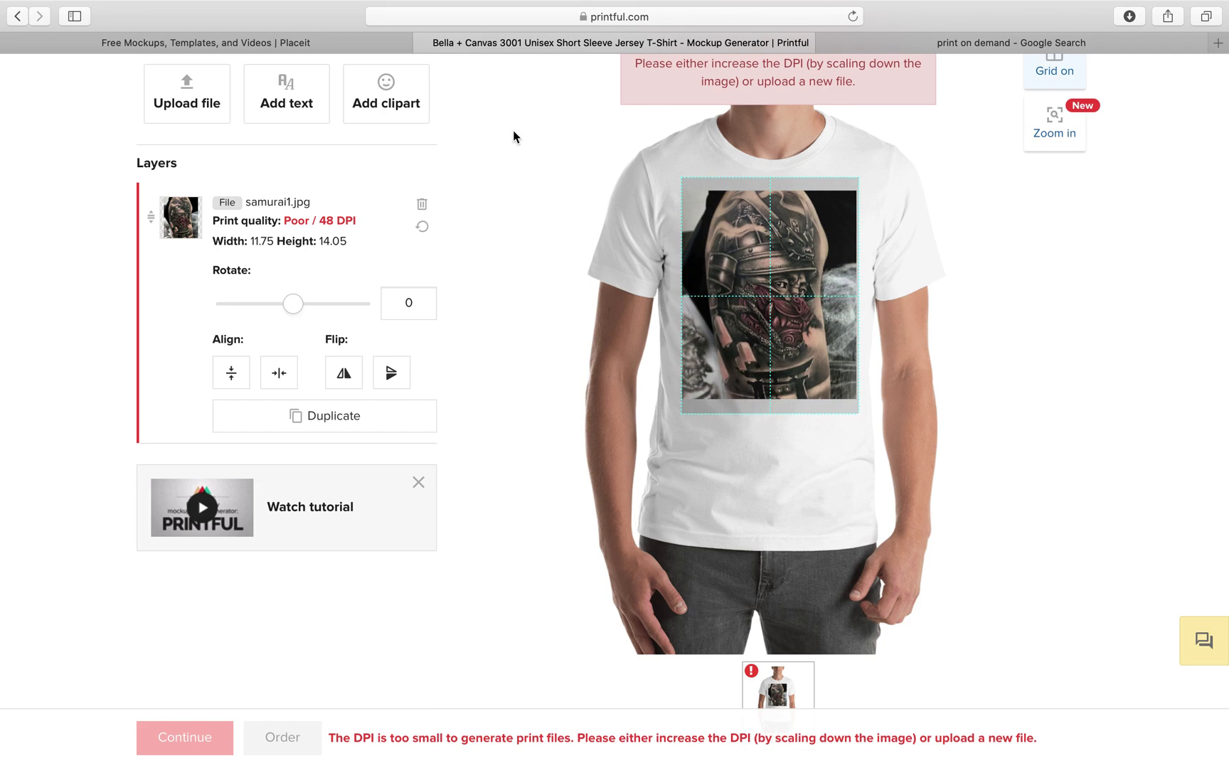
Switch to Placeit's free templates and open the iPhone 6 phone case mockup on a null background from page 1.
left_click(220, 44)
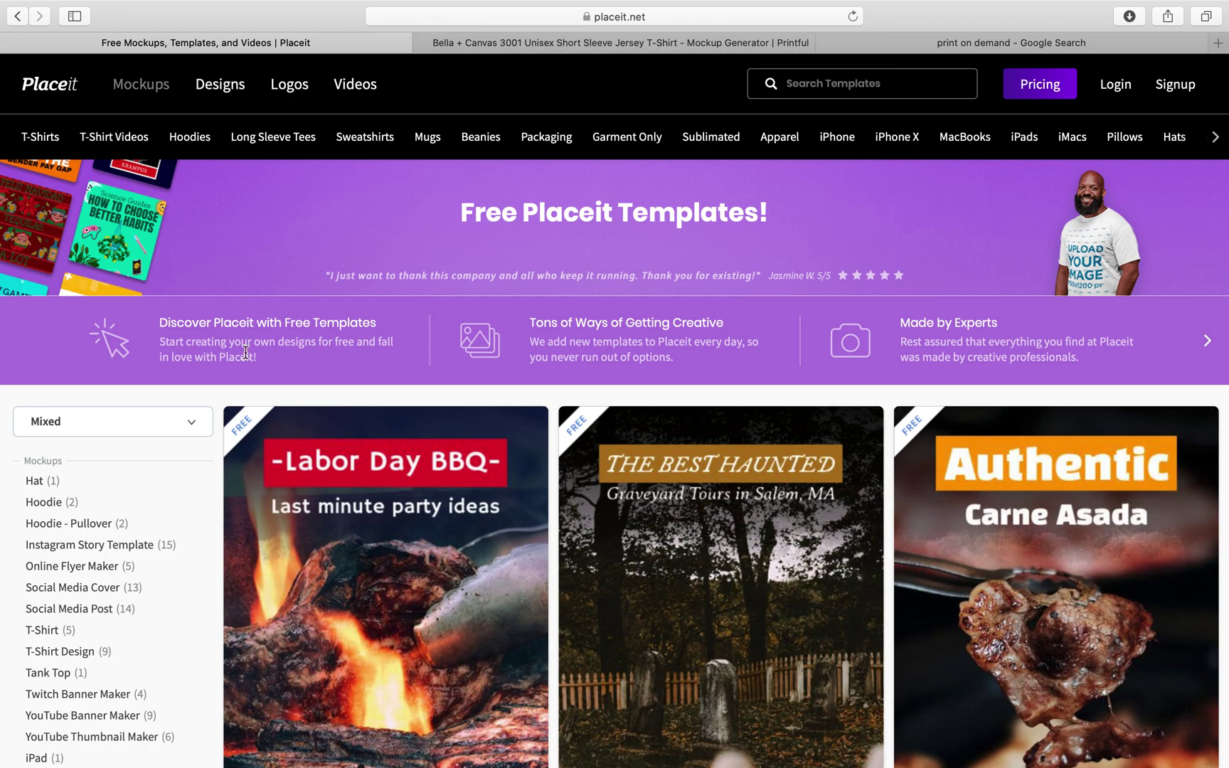
scroll(246, 353, "down", 3)
scroll(246, 356, "up", 3)
left_click(17, 24)
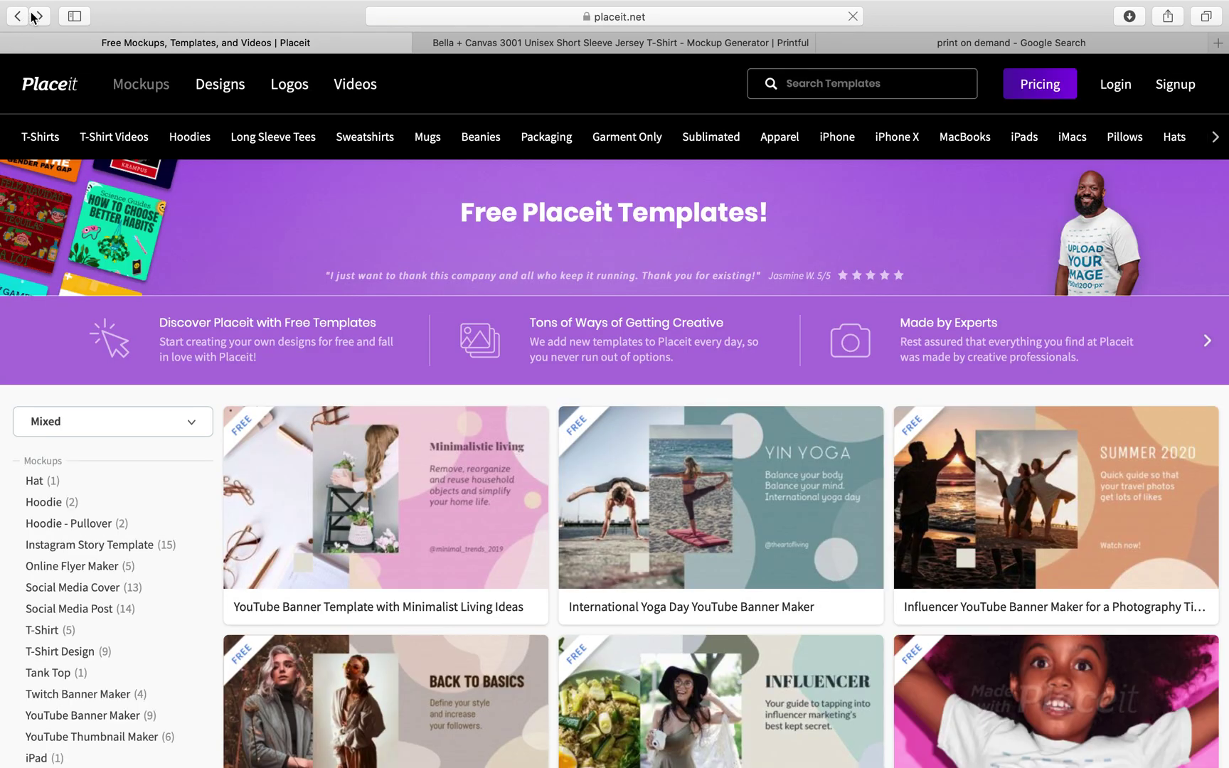
scroll(321, 452, "down", 15)
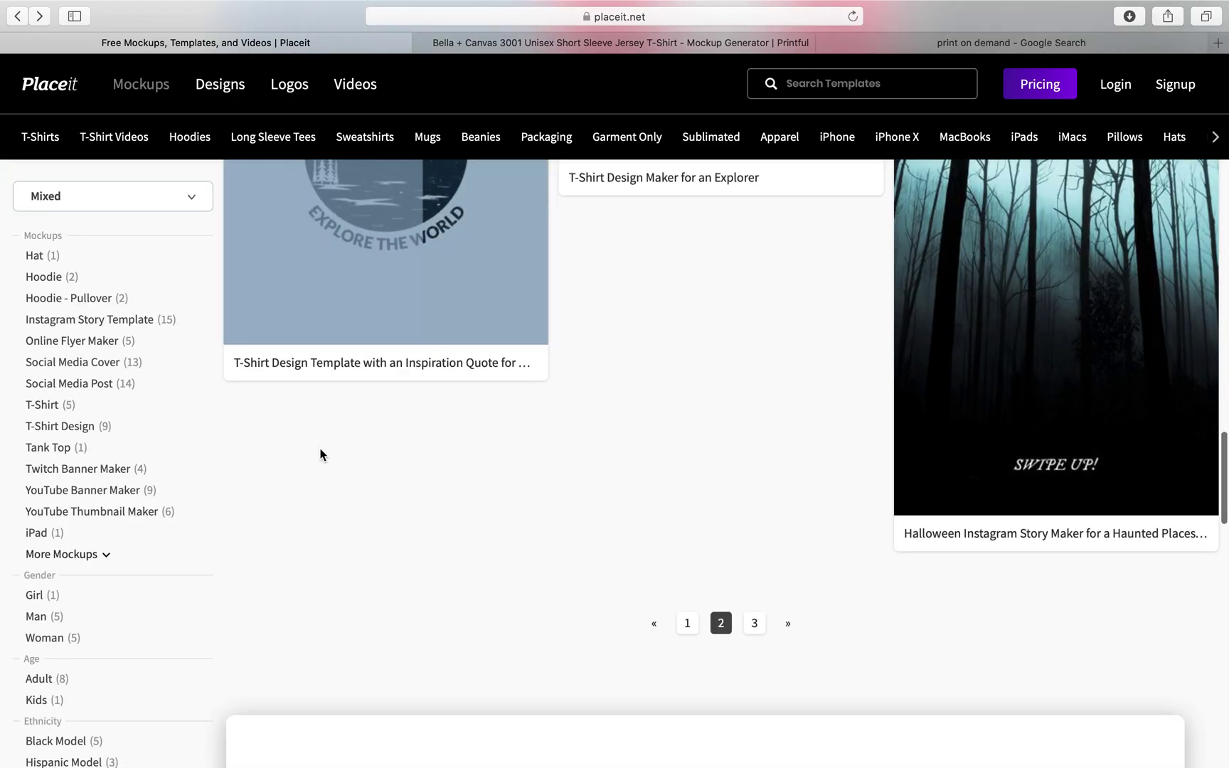
left_click(688, 560)
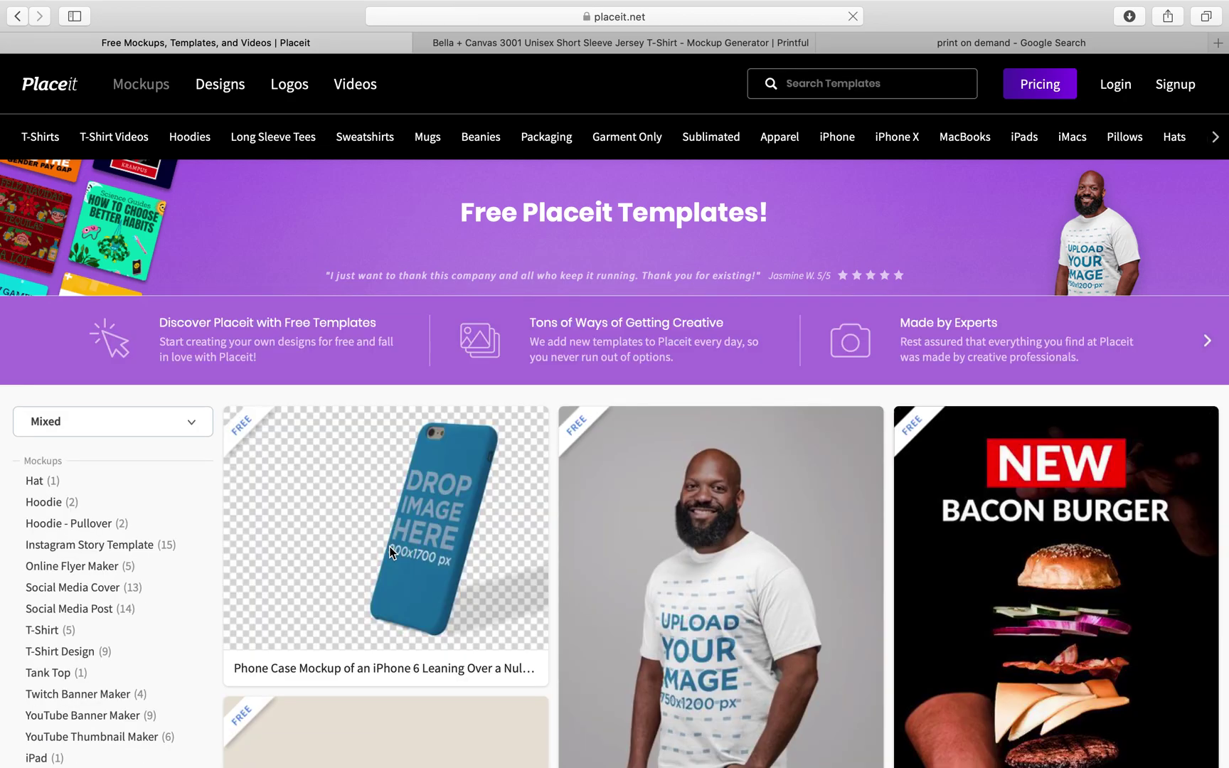
scroll(562, 456, "down", 3)
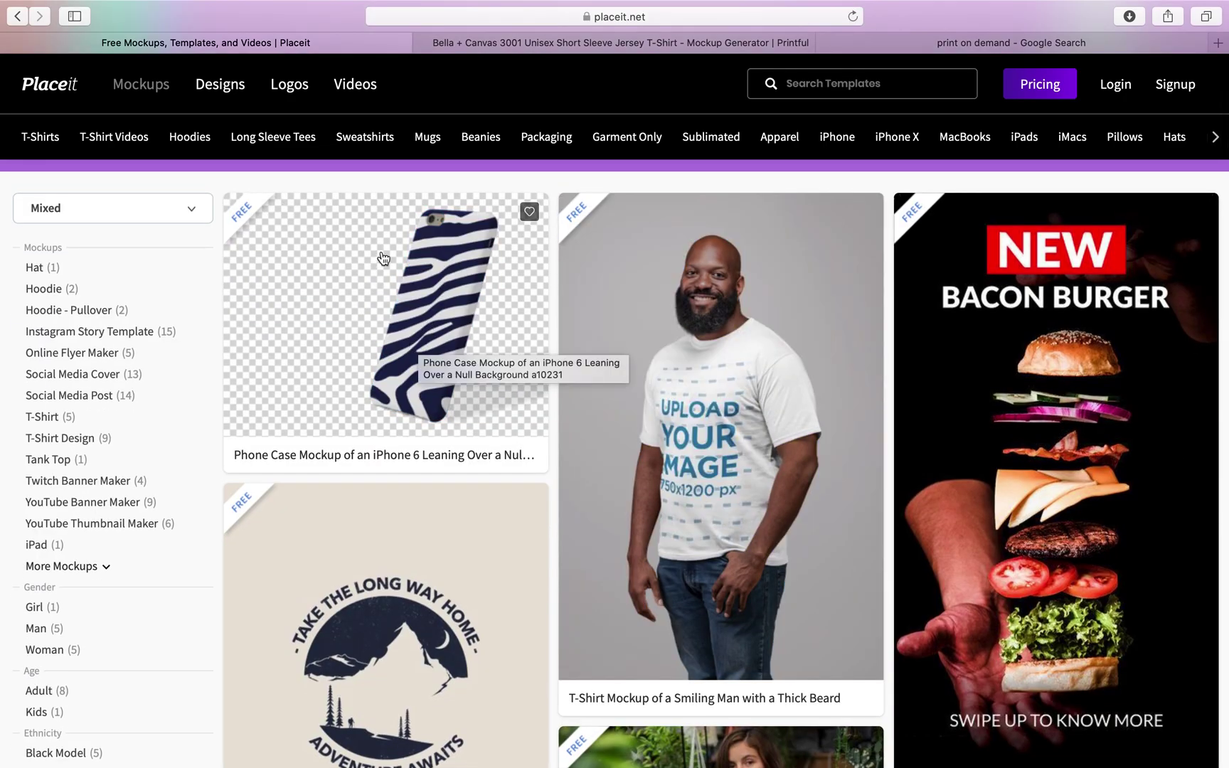
left_click(407, 375)
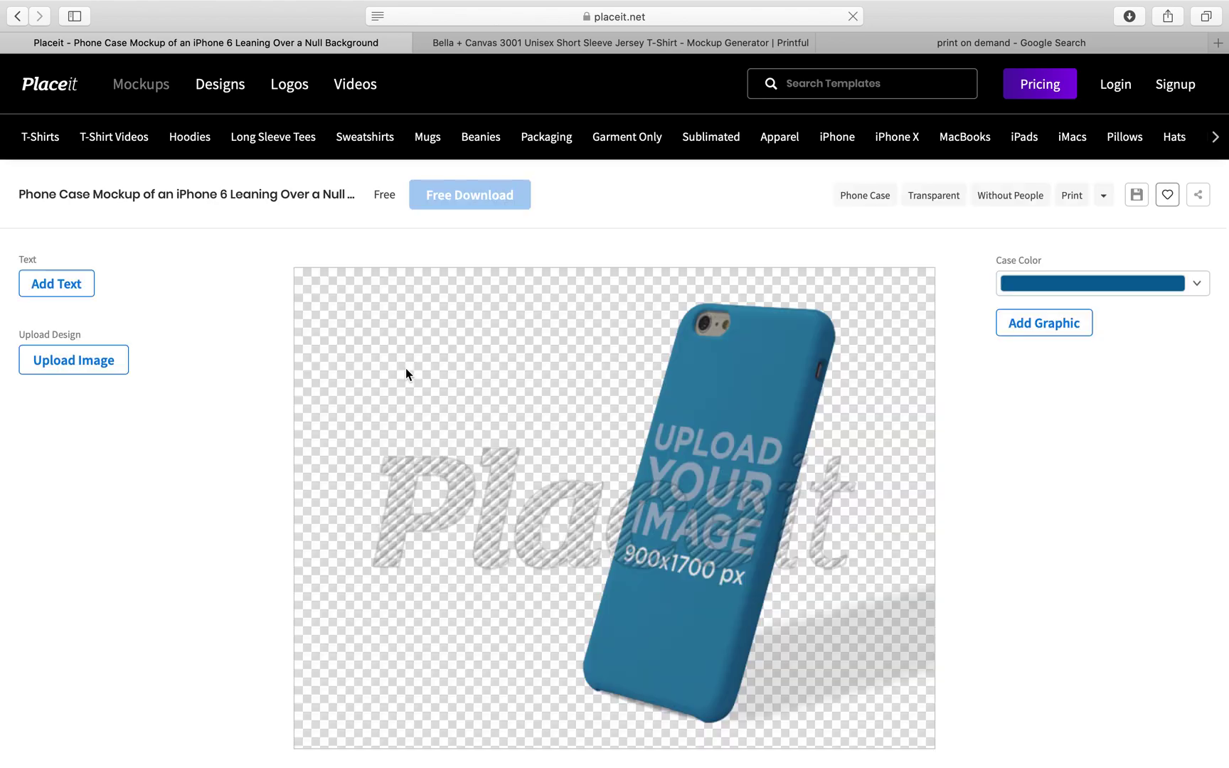
Upload samurai1 from the Desktop as the phone case design, keeping the default crop.
left_click(71, 358)
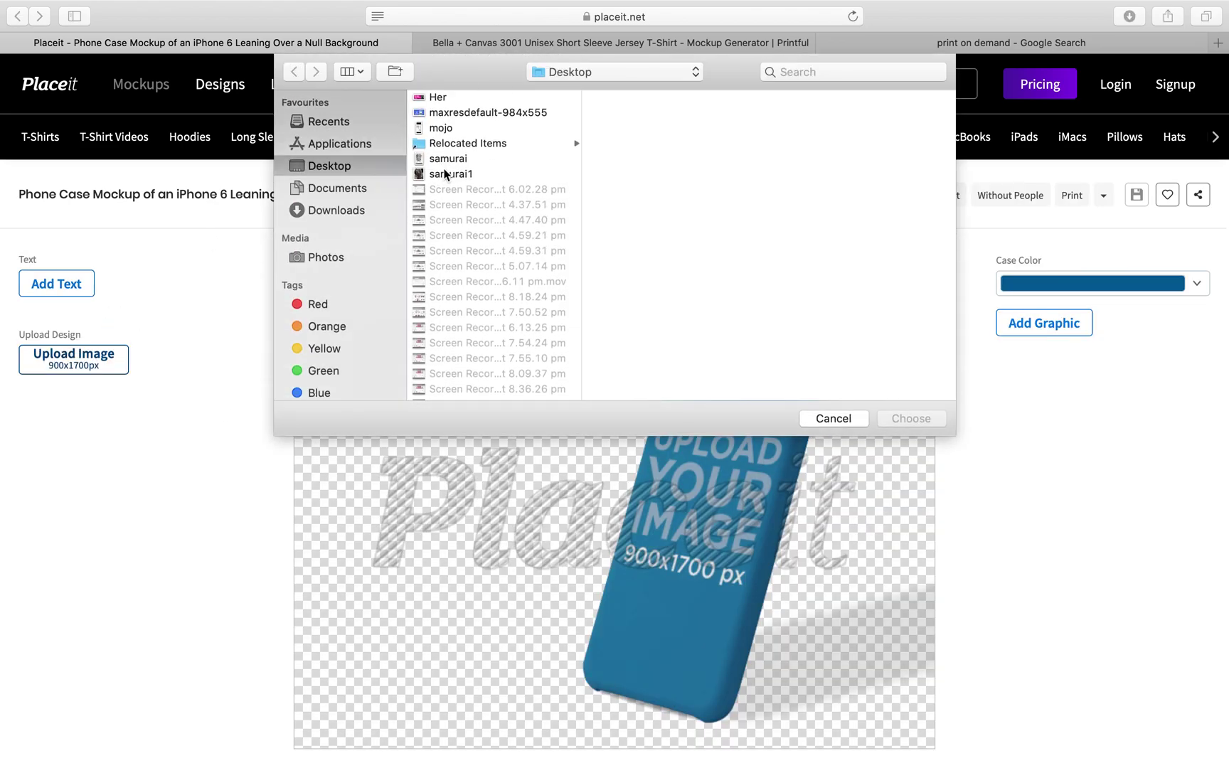
left_click(444, 174)
left_click(907, 420)
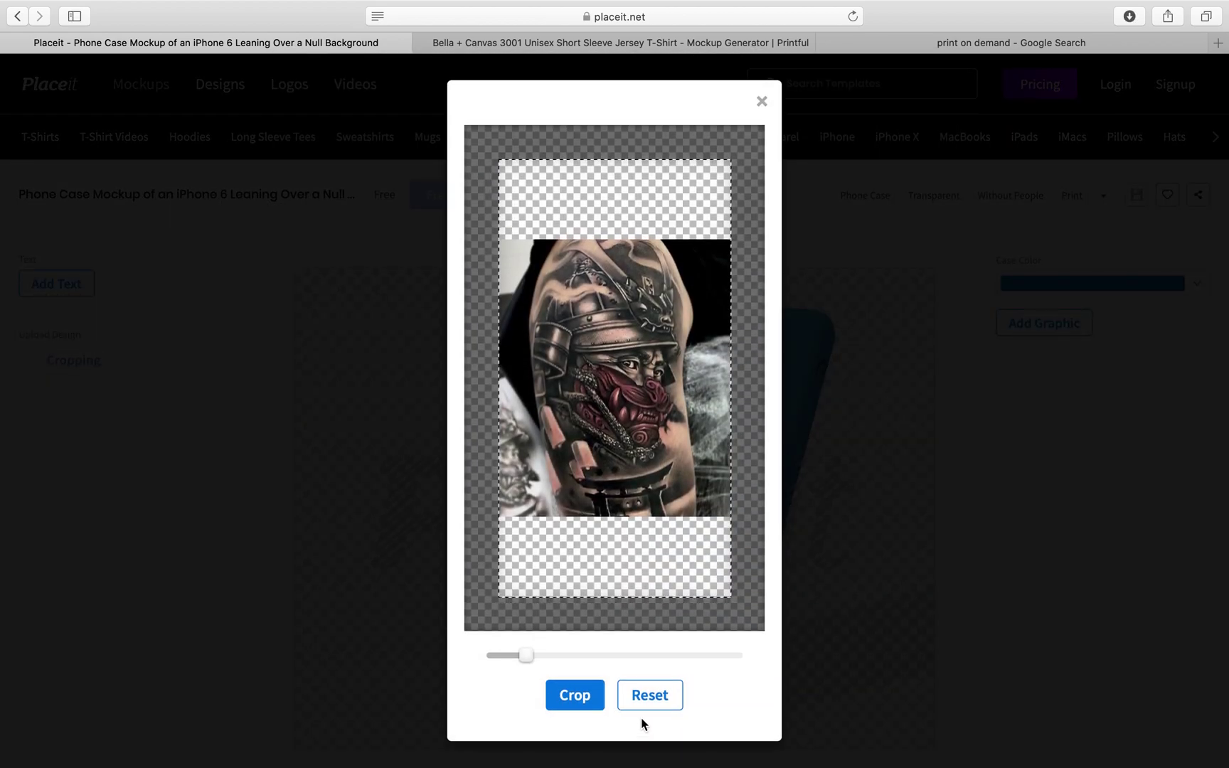
left_click(579, 706)
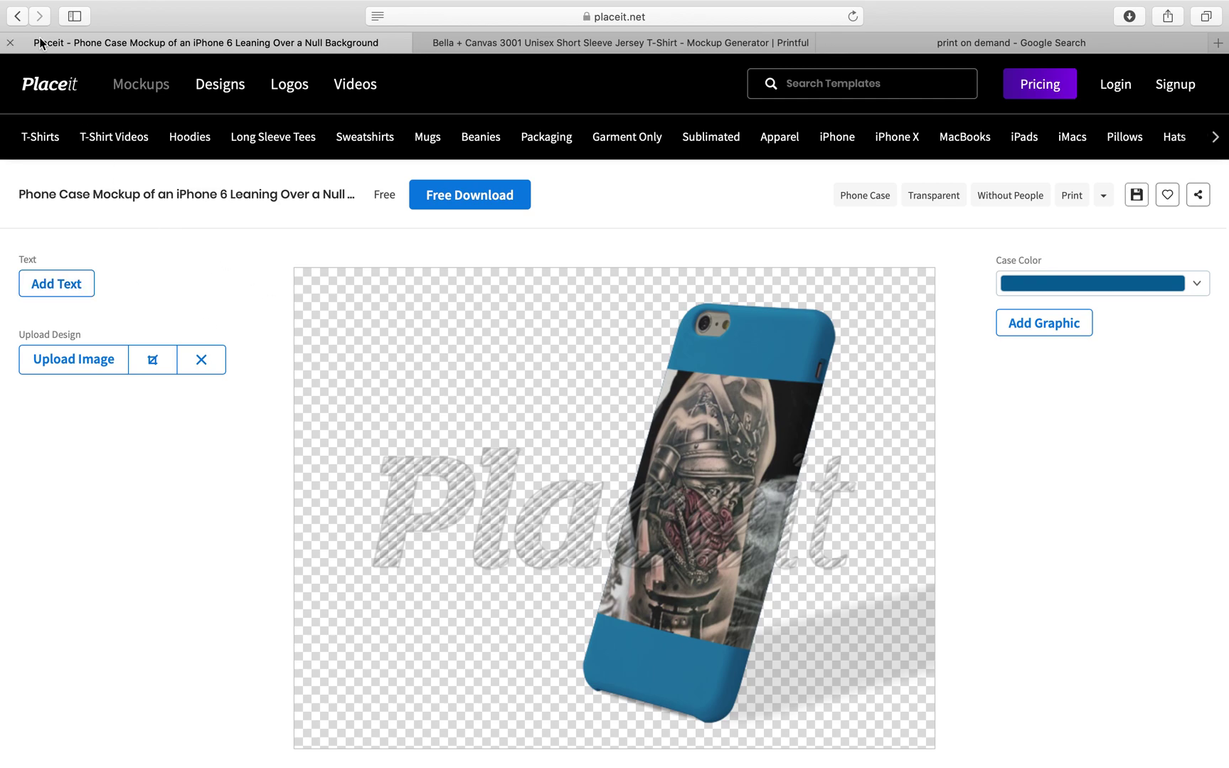
Return to the free templates and open the T-Shirt Mockup of a Woman Relaxing in Her Garden.
left_click(22, 17)
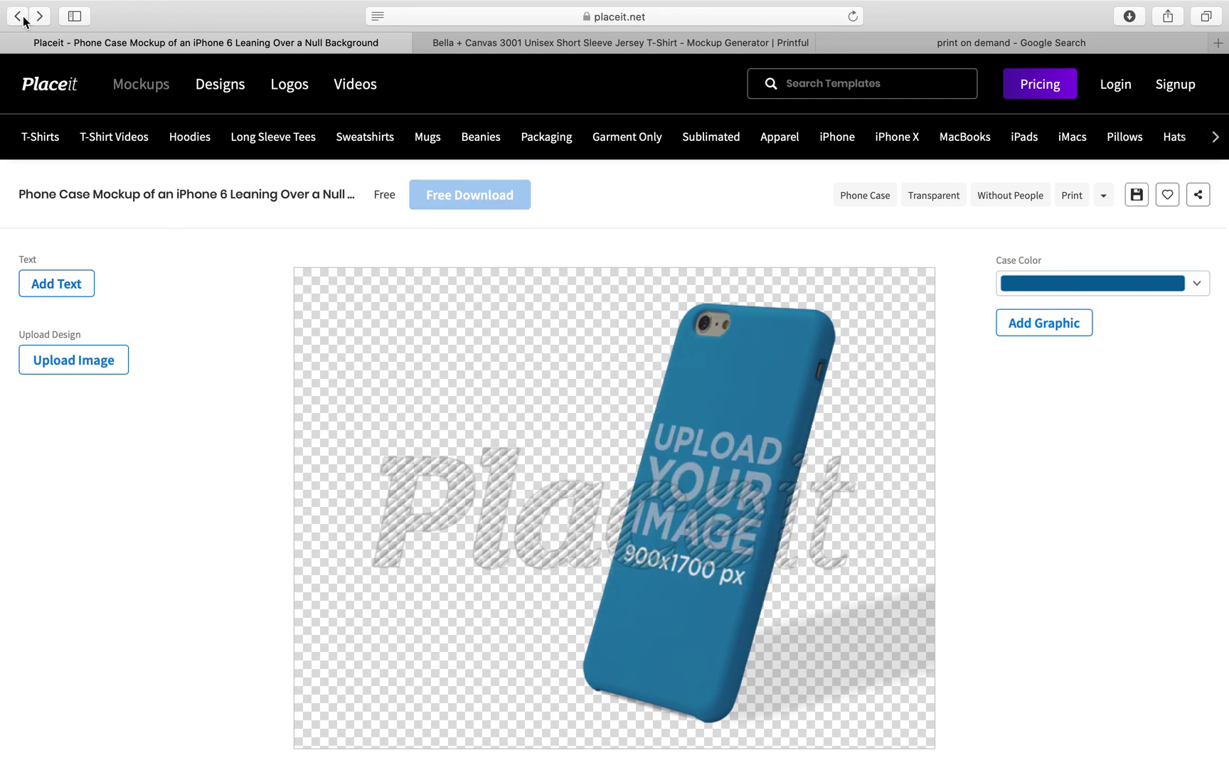
left_click(24, 18)
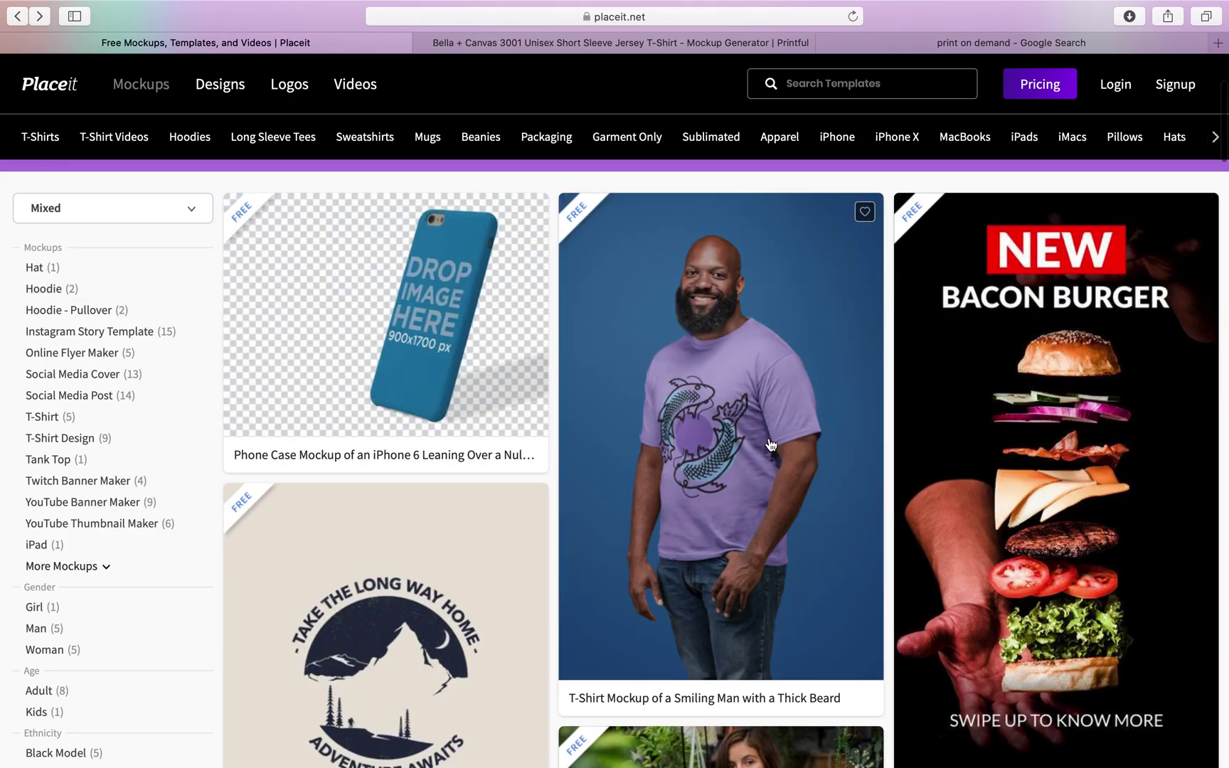
scroll(785, 352, "down", 4)
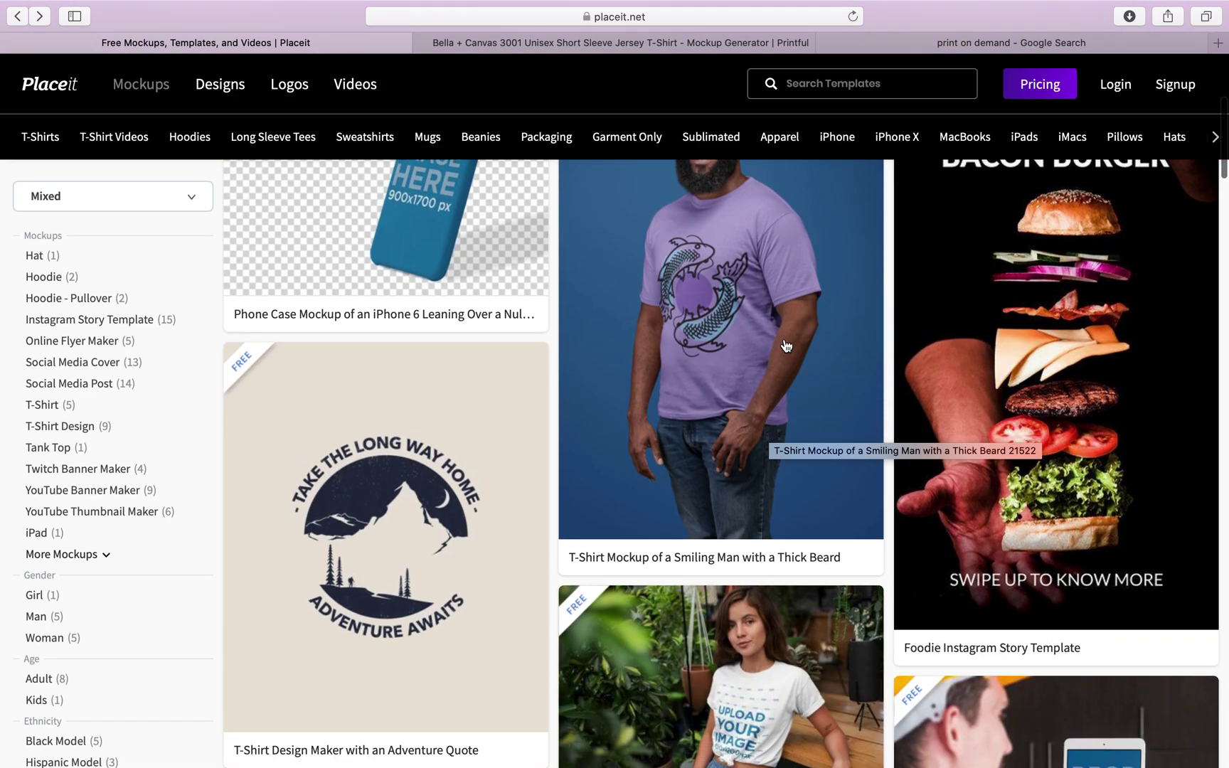
scroll(786, 346, "up", 4)
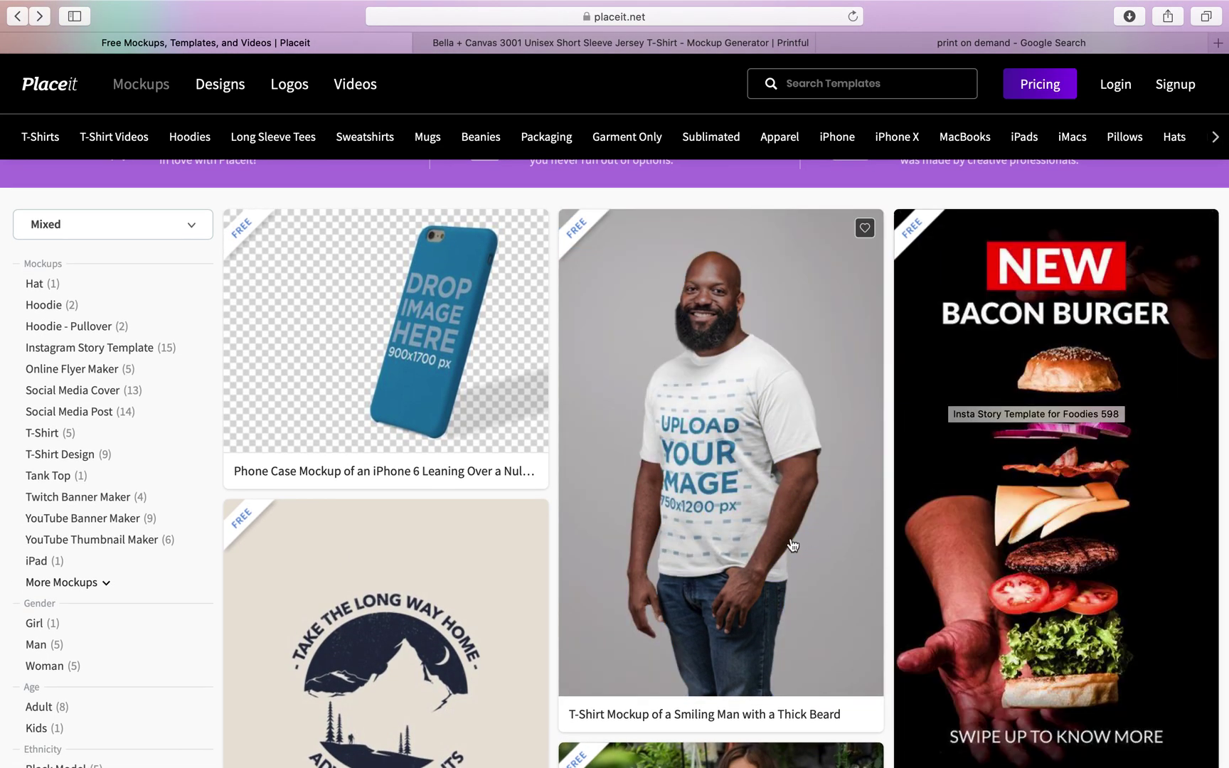
scroll(793, 545, "down", 4)
scroll(793, 545, "down", 3)
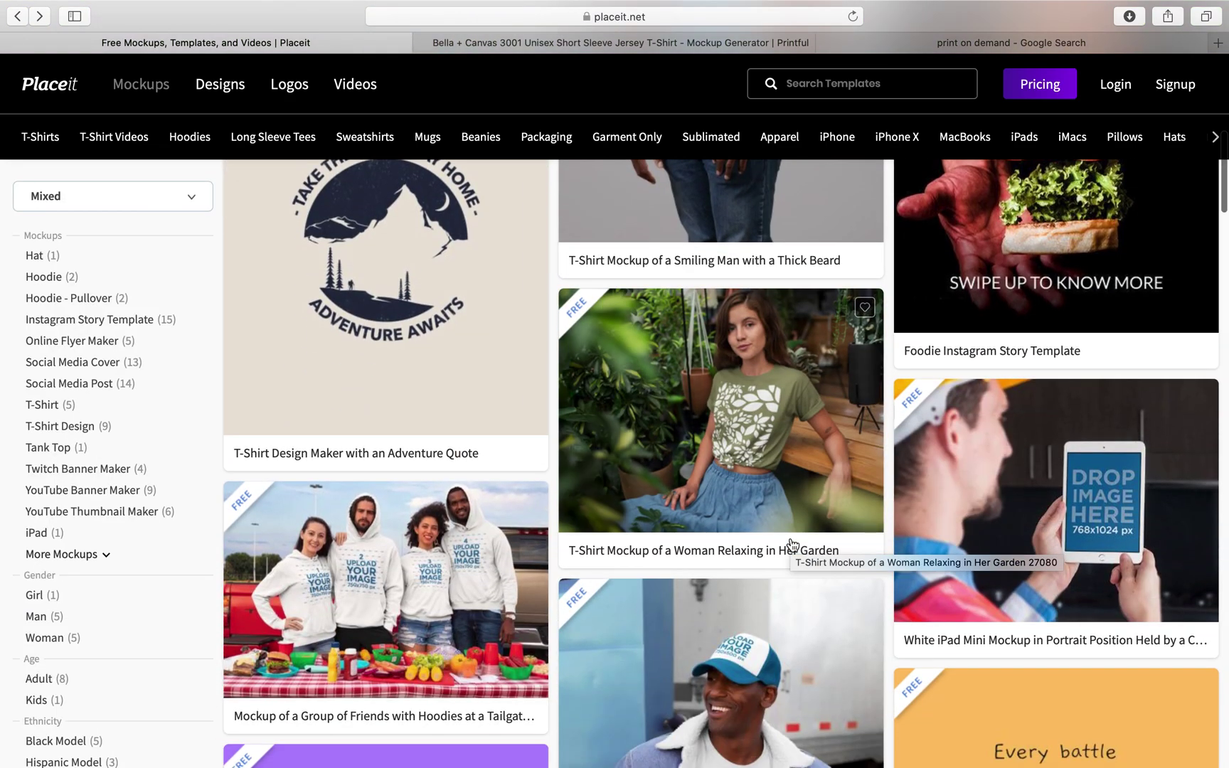
left_click(737, 408)
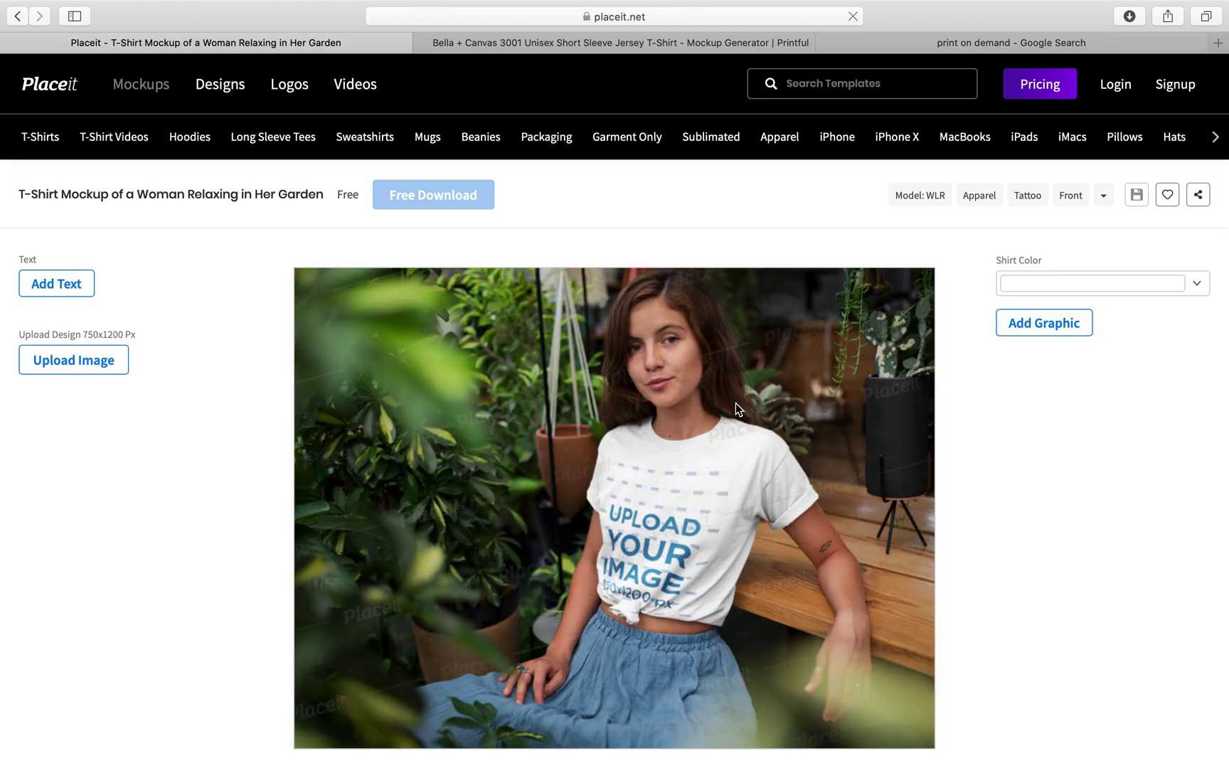
Upload samurai1 from the Desktop onto the woman's T-shirt with the default crop.
left_click(81, 364)
left_click(444, 174)
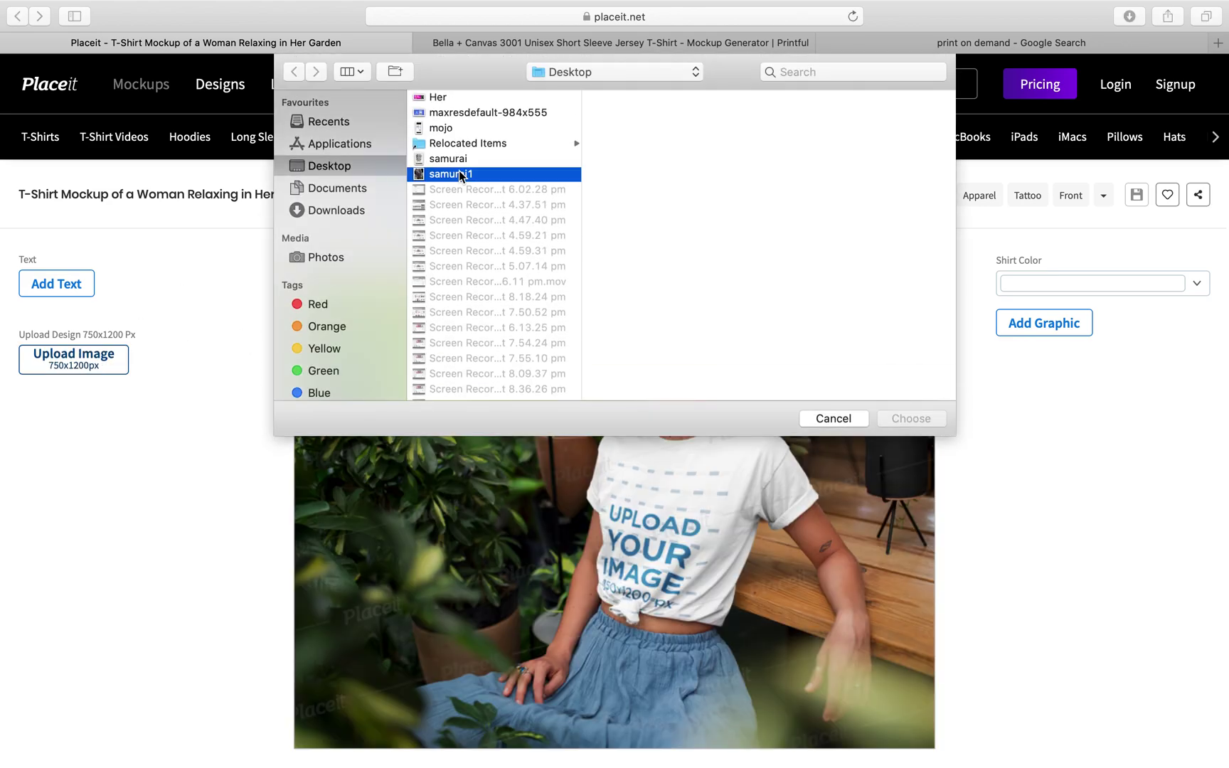
left_click(910, 419)
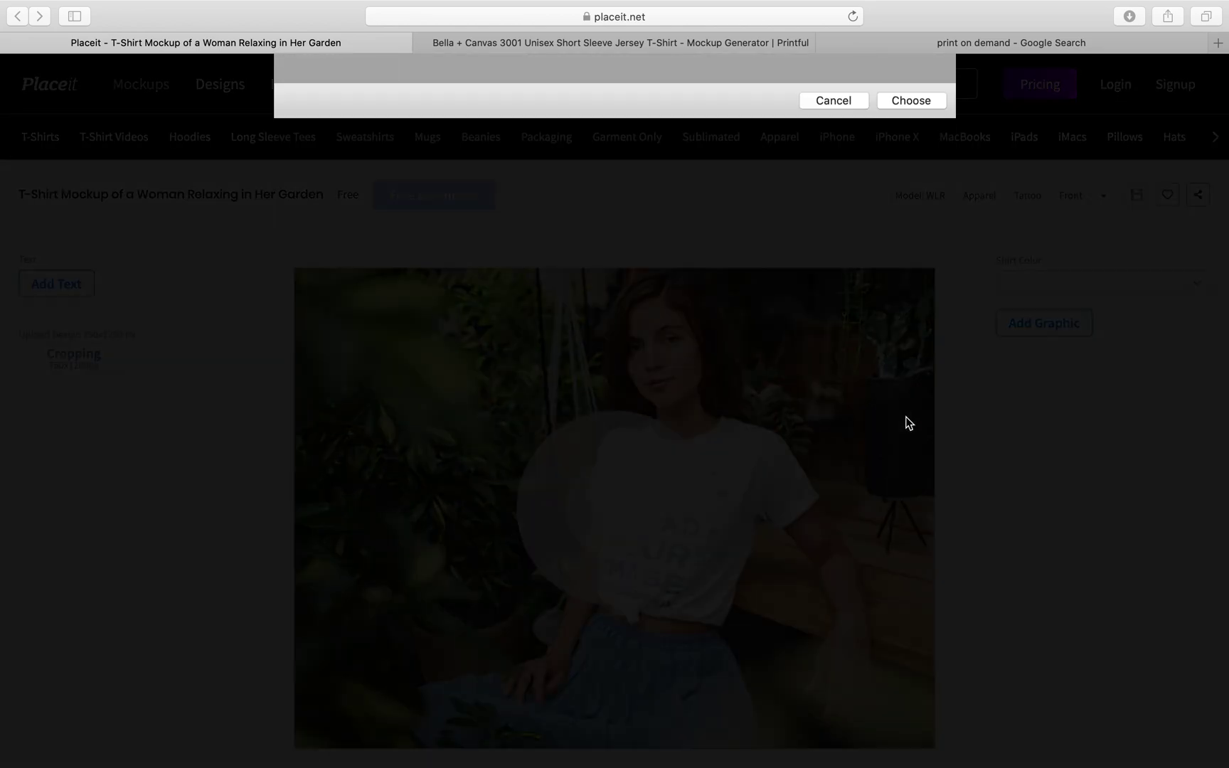
left_click(576, 707)
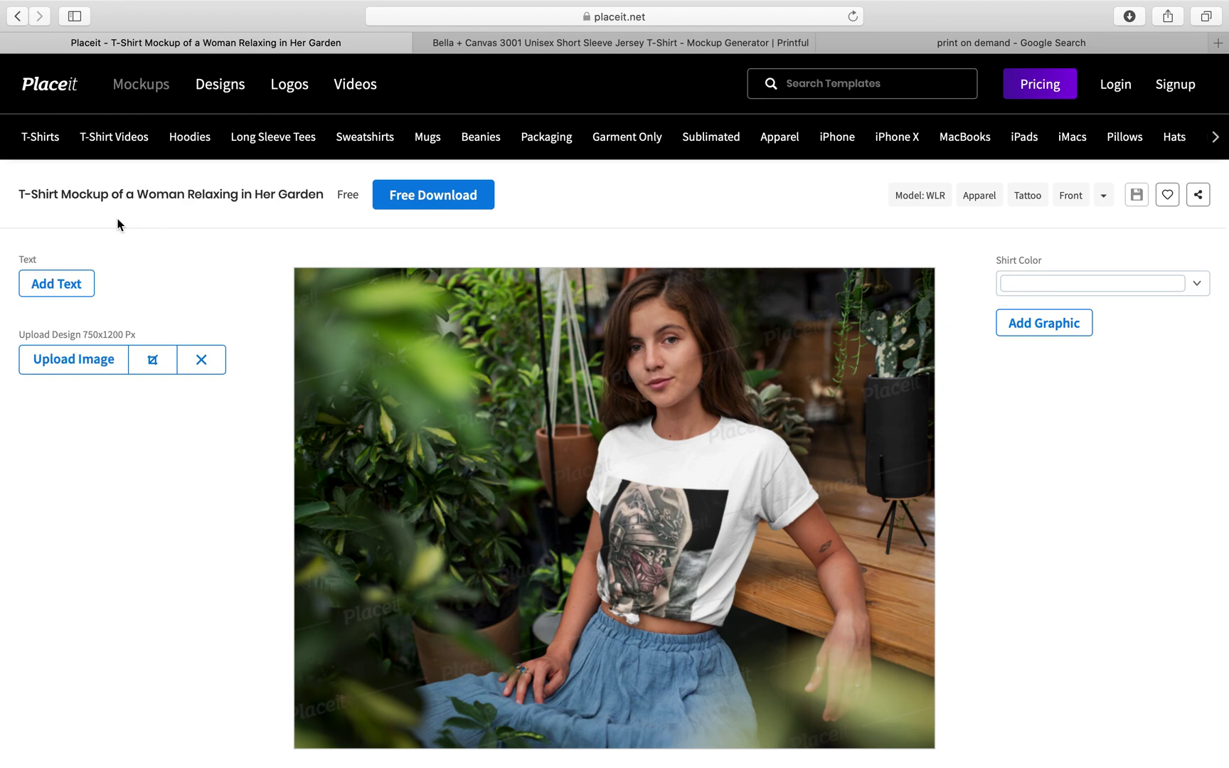
Return to Placeit's free templates and look through the mockups and designs on page 1.
left_click(18, 19)
left_click(19, 20)
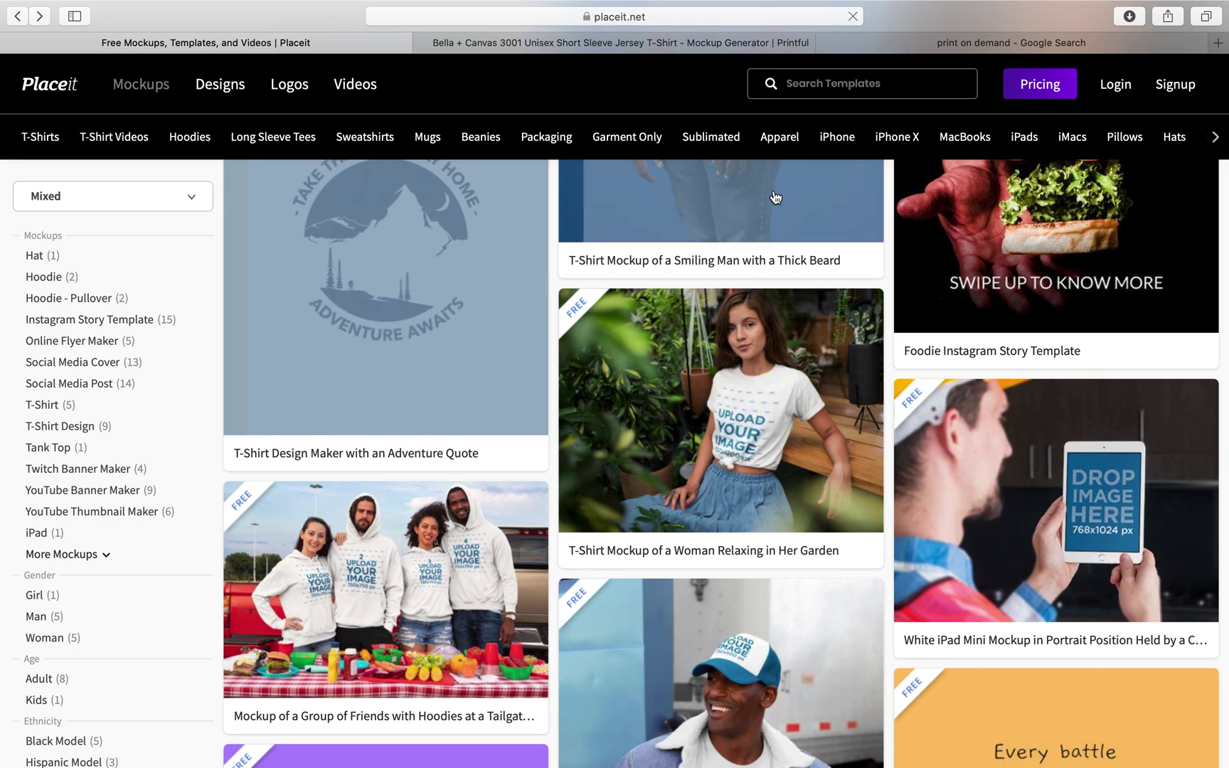
scroll(638, 435, "down", 5)
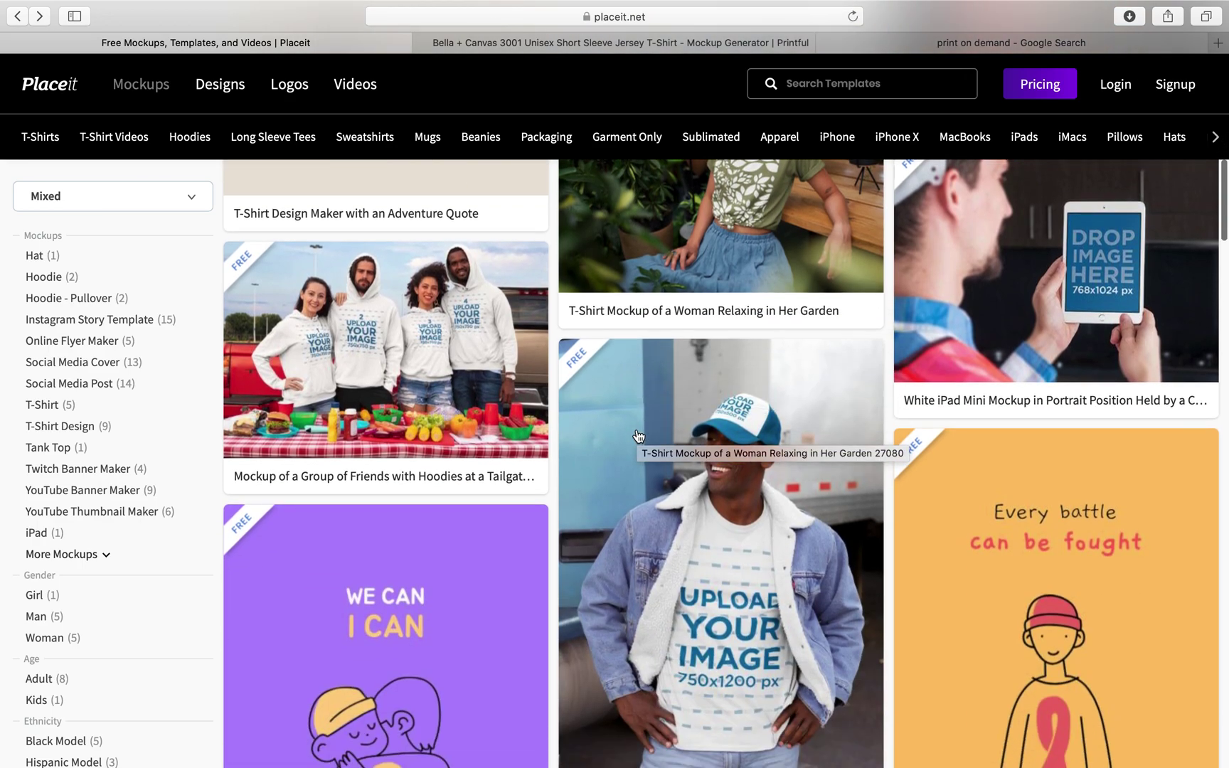
scroll(638, 435, "down", 10)
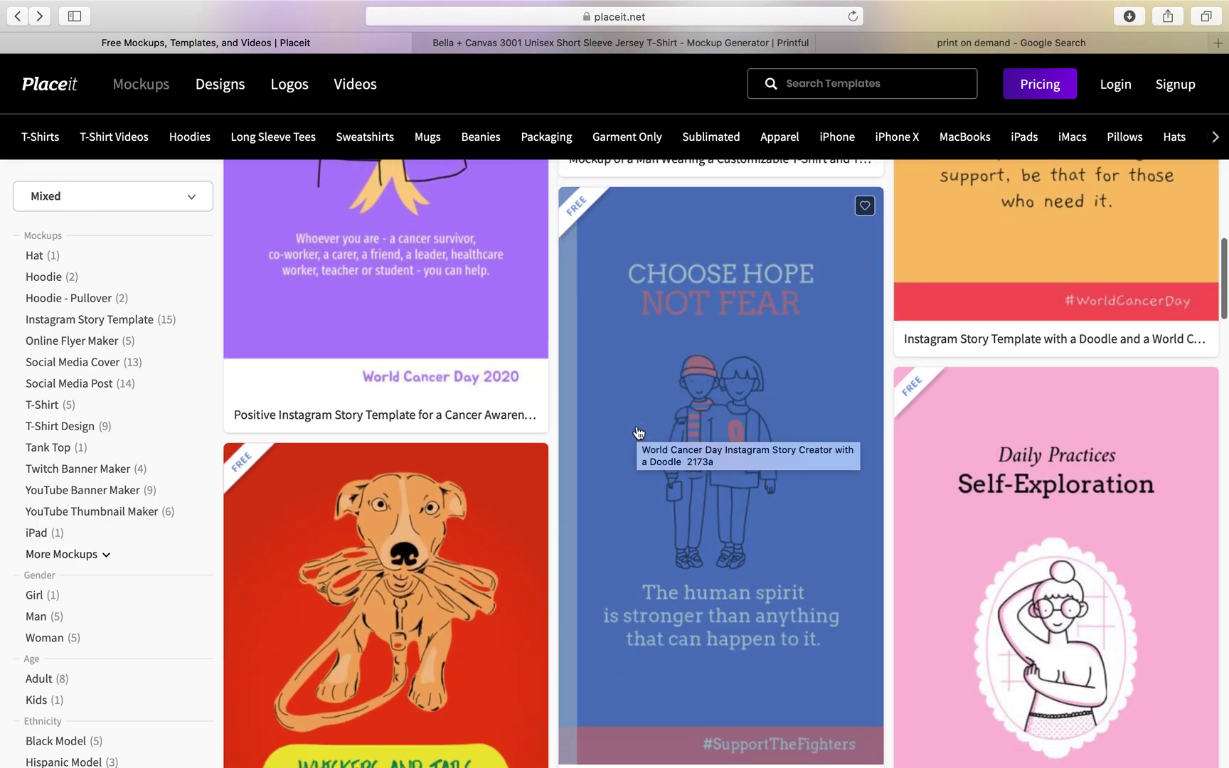
scroll(638, 432, "down", 1)
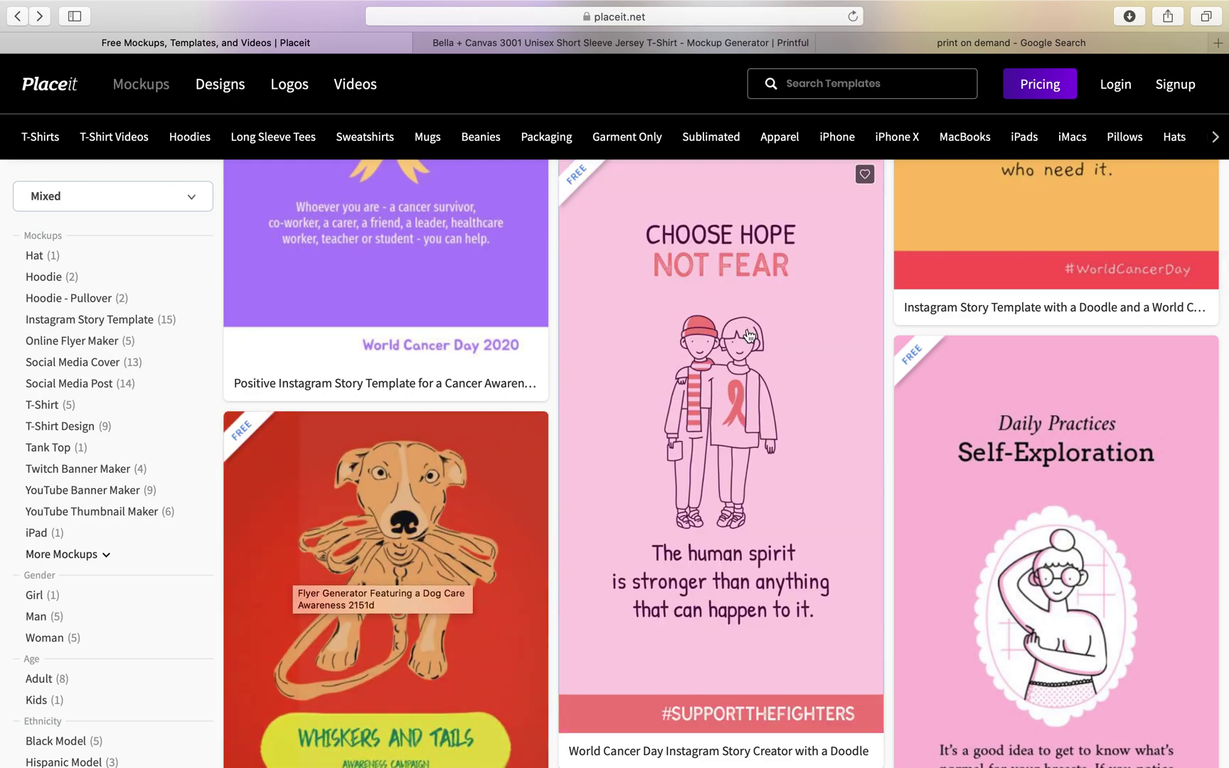
scroll(749, 335, "down", 20)
scroll(748, 336, "down", 12)
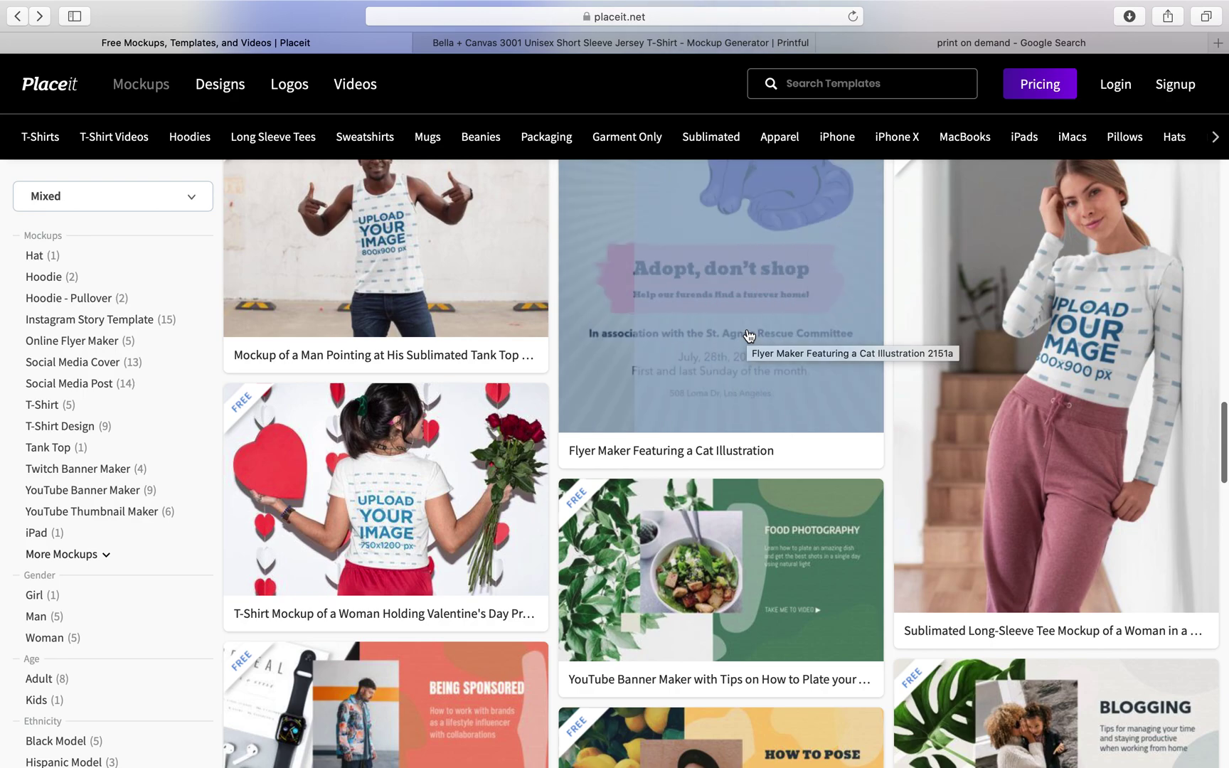
scroll(748, 336, "down", 10)
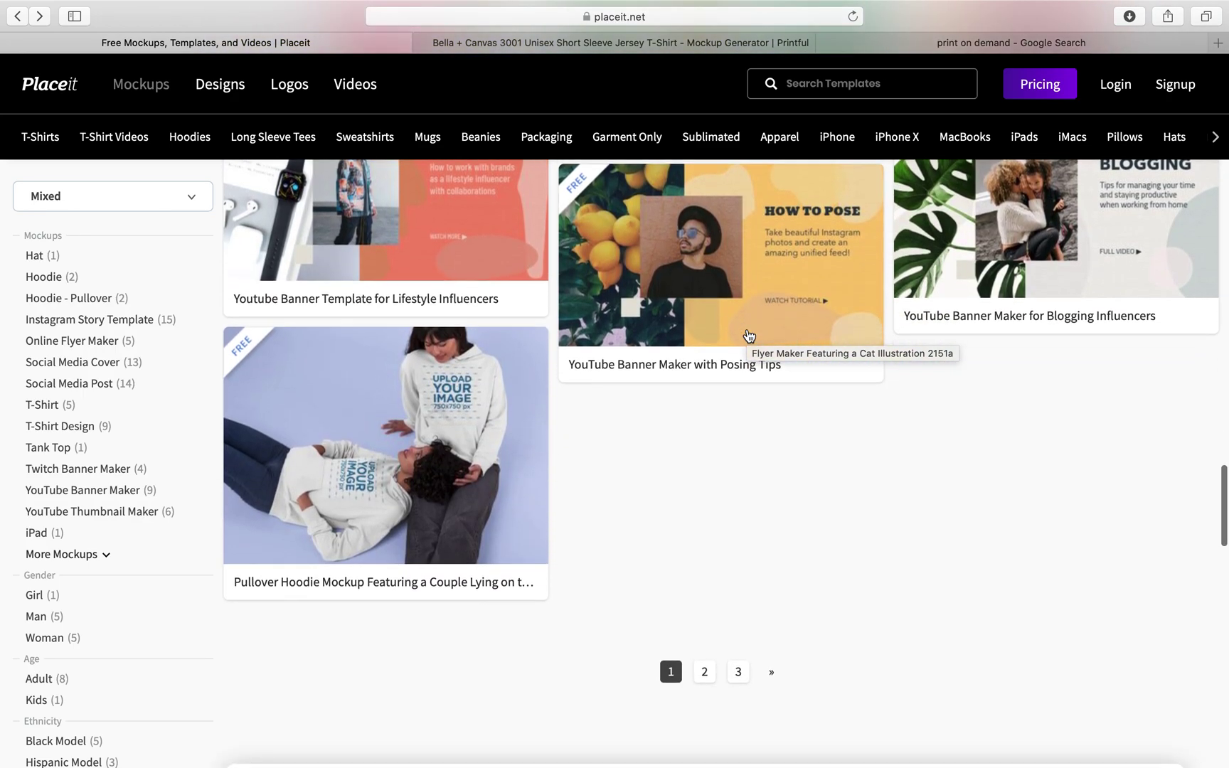
Open page 2 of the free templates and look through its banners, thumbnails and T-shirt designs.
left_click(705, 672)
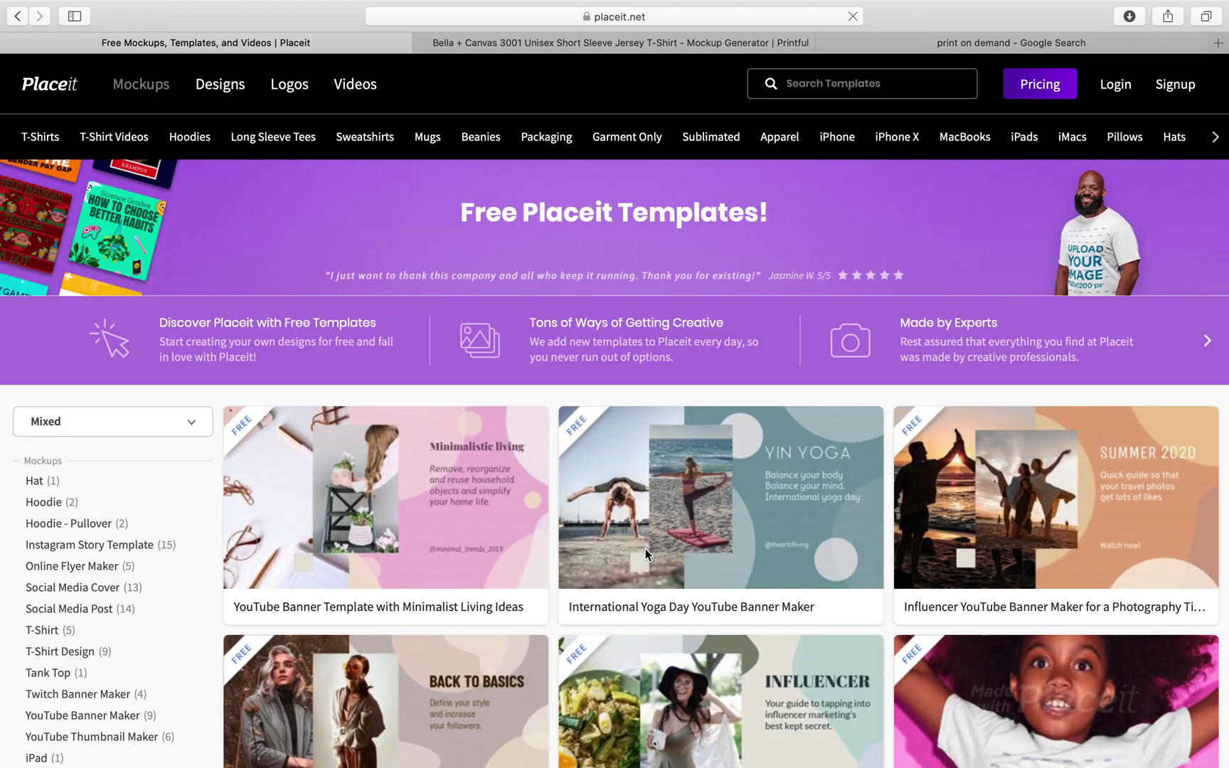
scroll(719, 488, "down", 7)
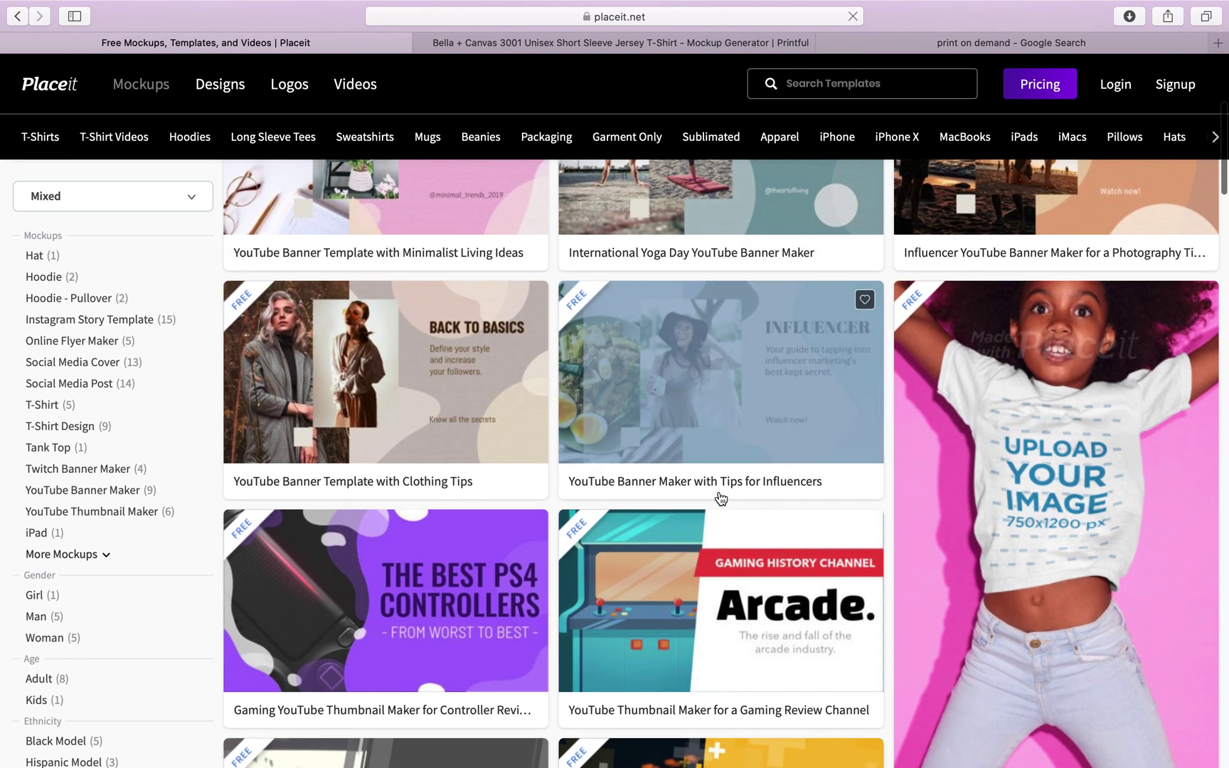
scroll(721, 499, "down", 12)
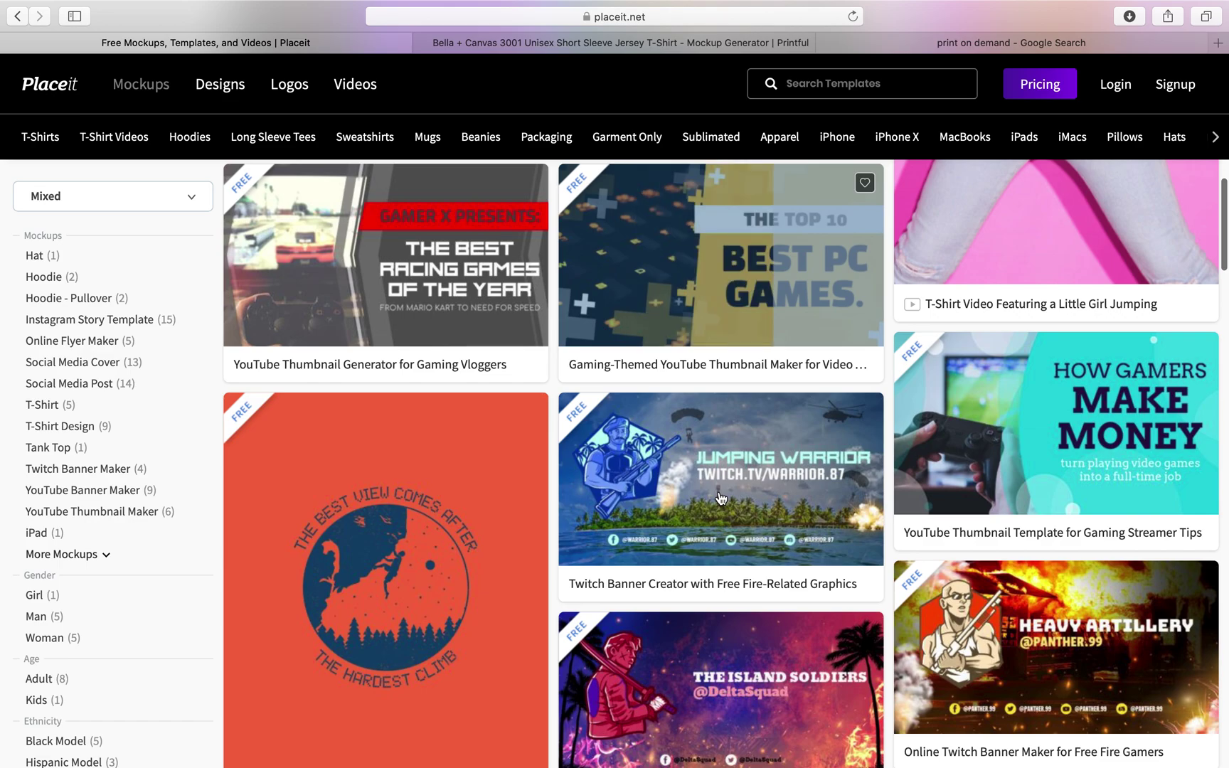
scroll(721, 498, "down", 10)
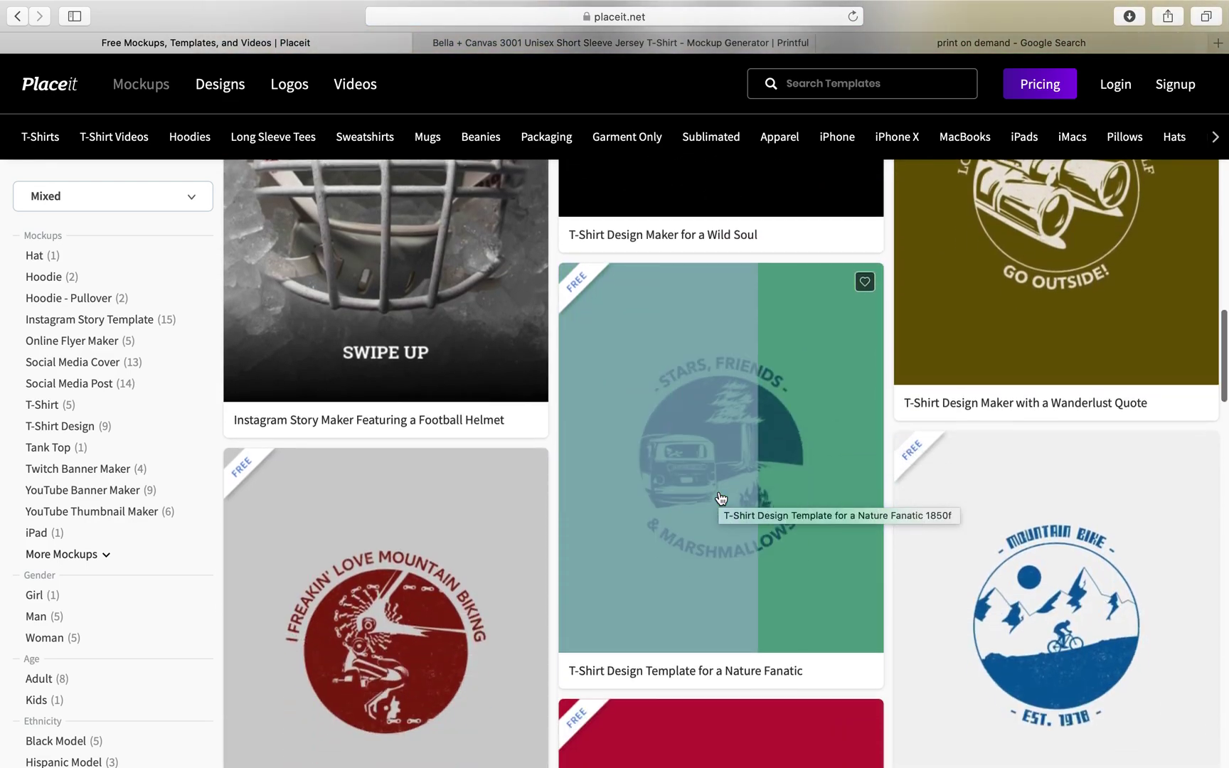
scroll(649, 465, "down", 8)
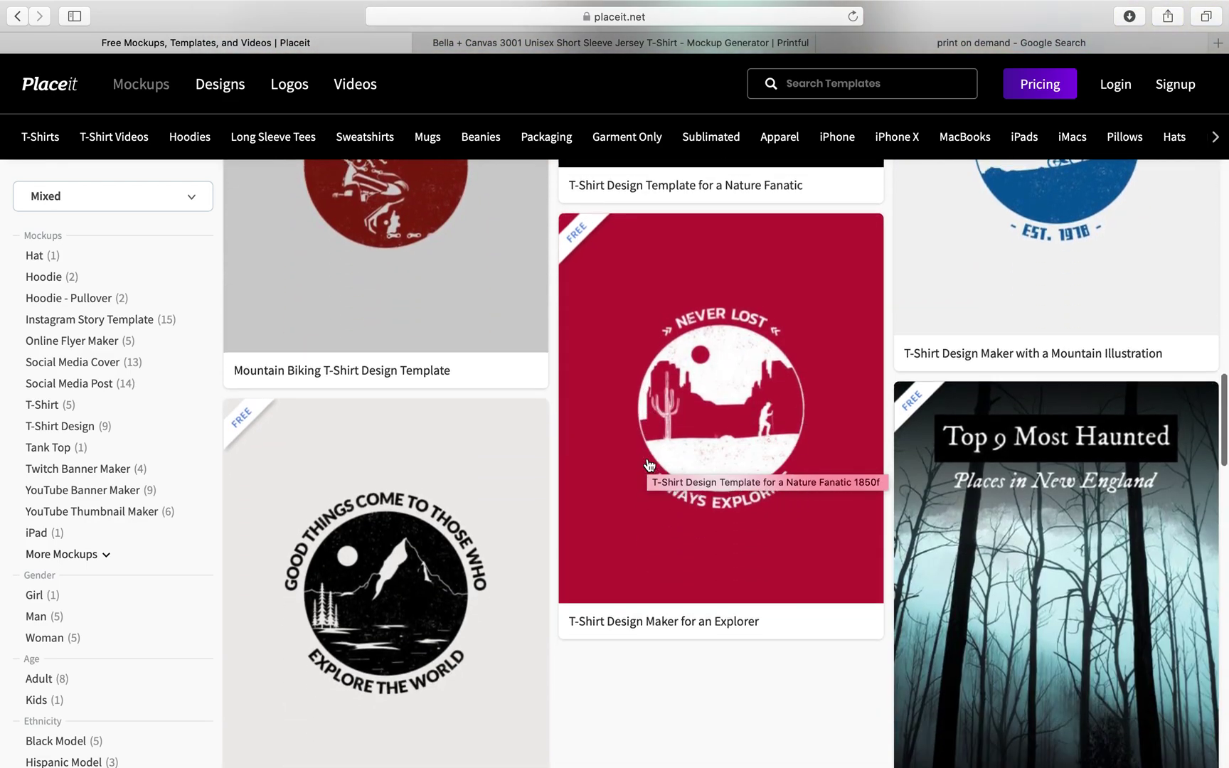
scroll(649, 466, "down", 4)
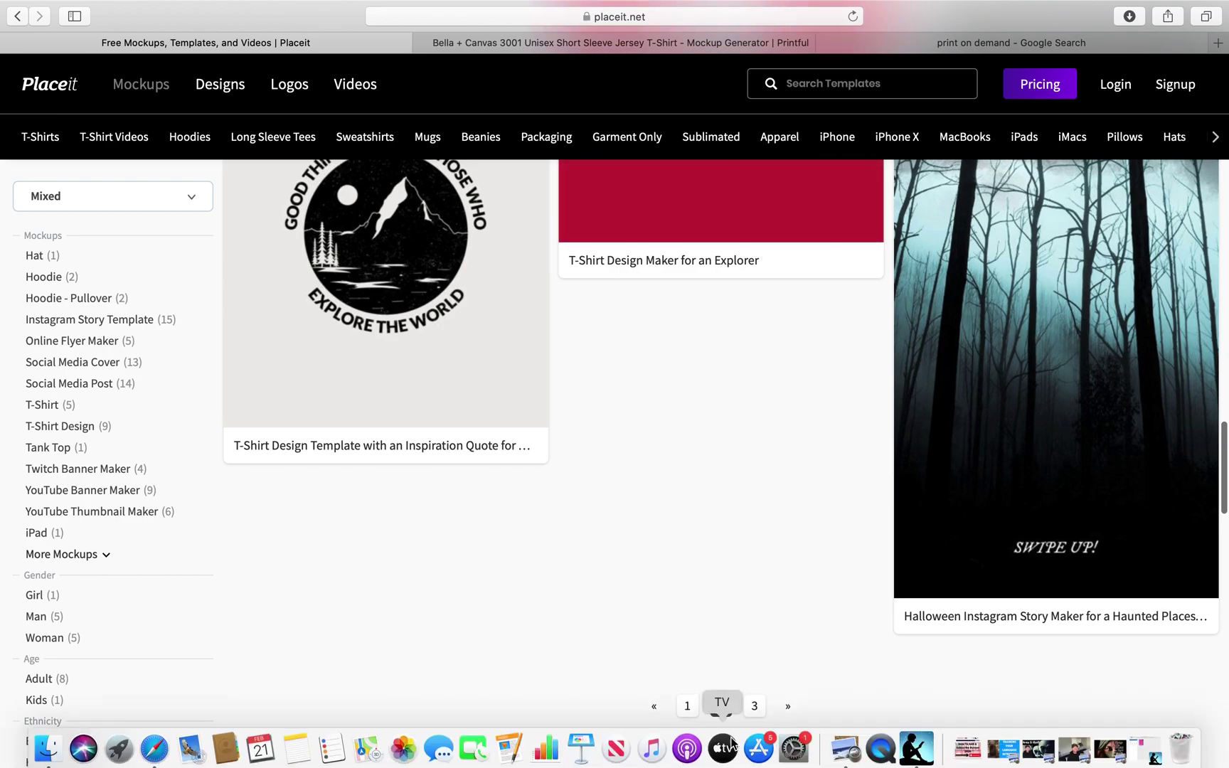
Open page 3 of the free templates, look through its story and thumbnail designs, and try to open another page from there.
left_click(754, 706)
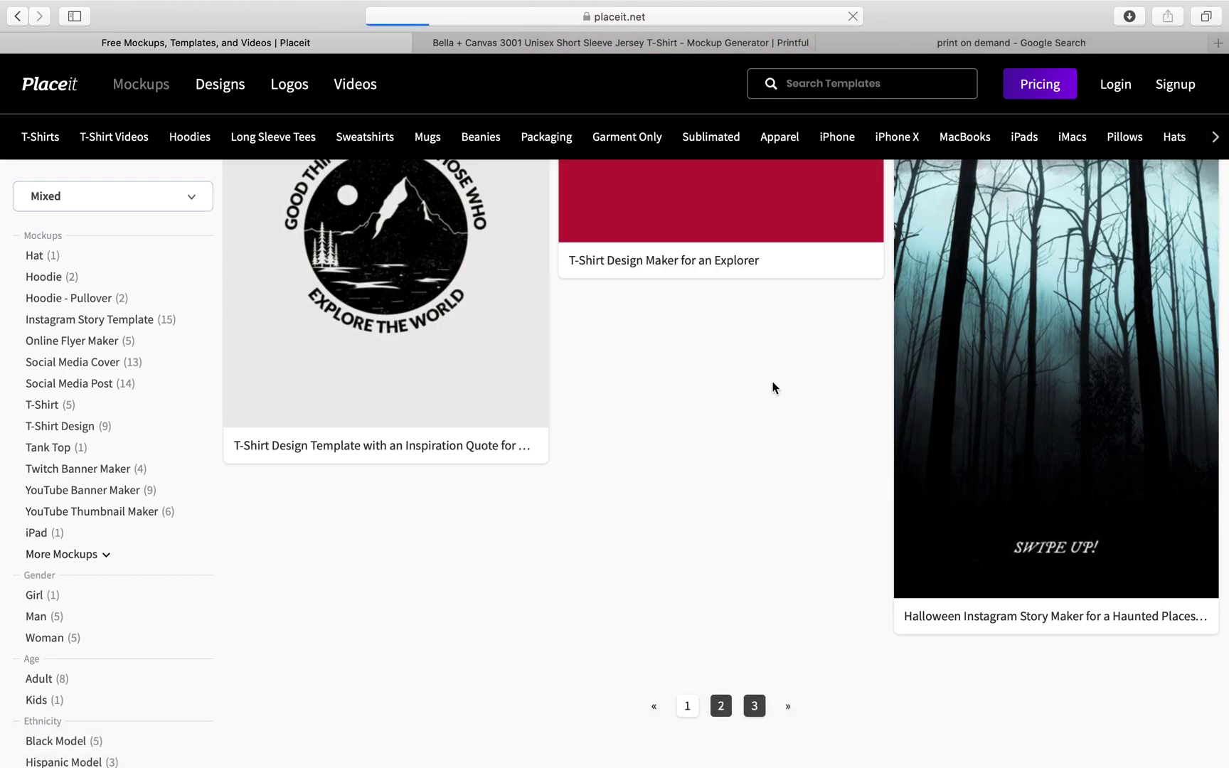
scroll(704, 412, "down", 3)
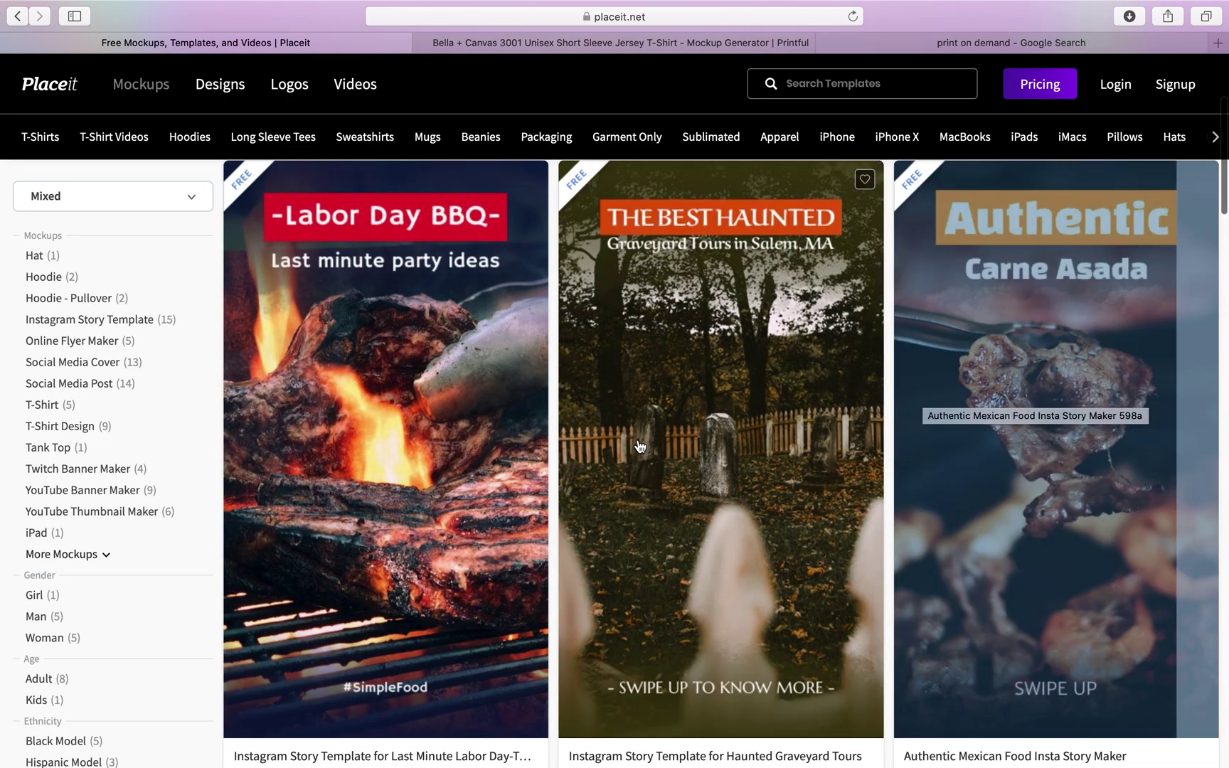
scroll(641, 441, "down", 4)
scroll(639, 446, "down", 5)
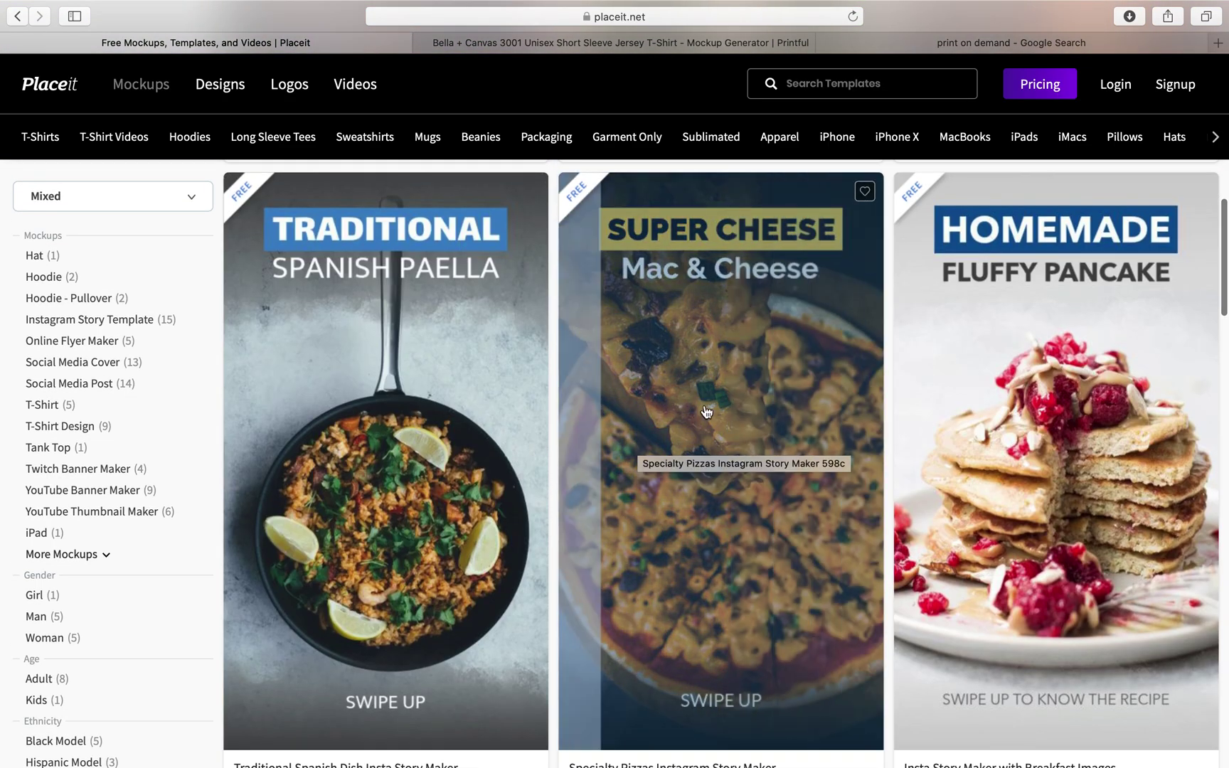
scroll(640, 444, "down", 8)
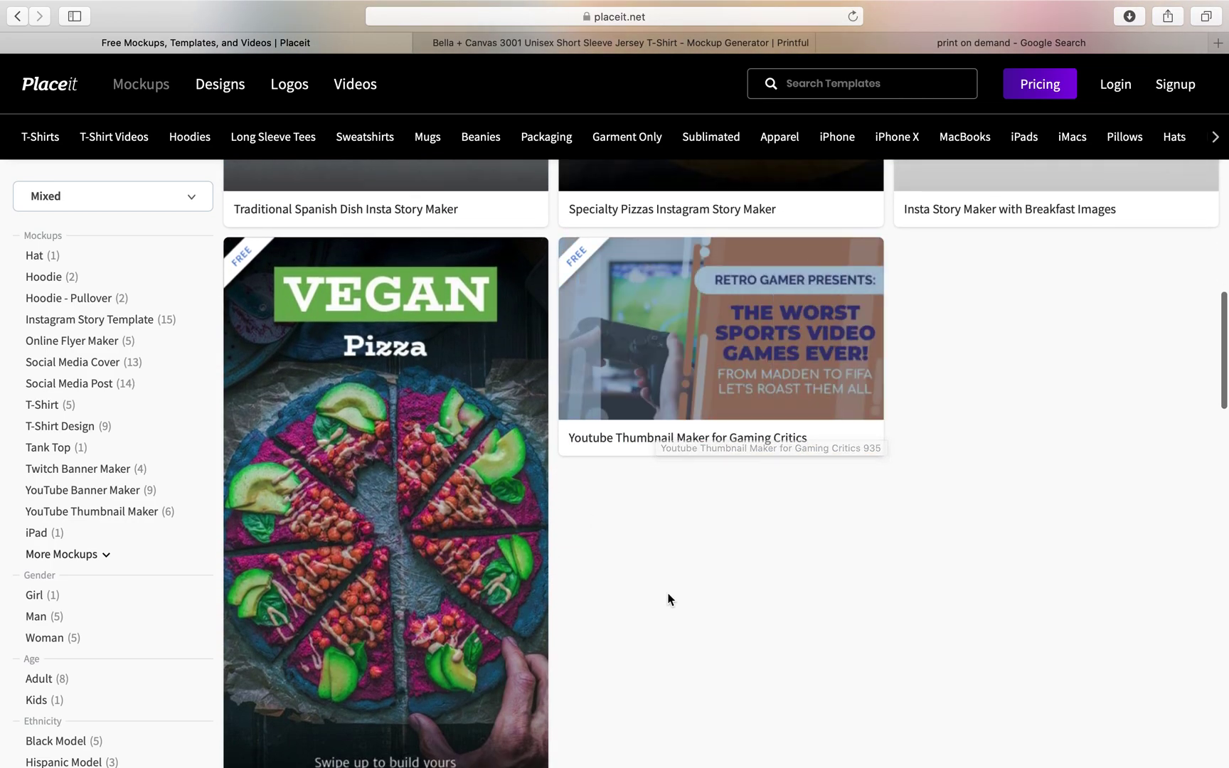
scroll(667, 599, "down", 3)
scroll(666, 598, "up", 15)
scroll(668, 598, "down", 2)
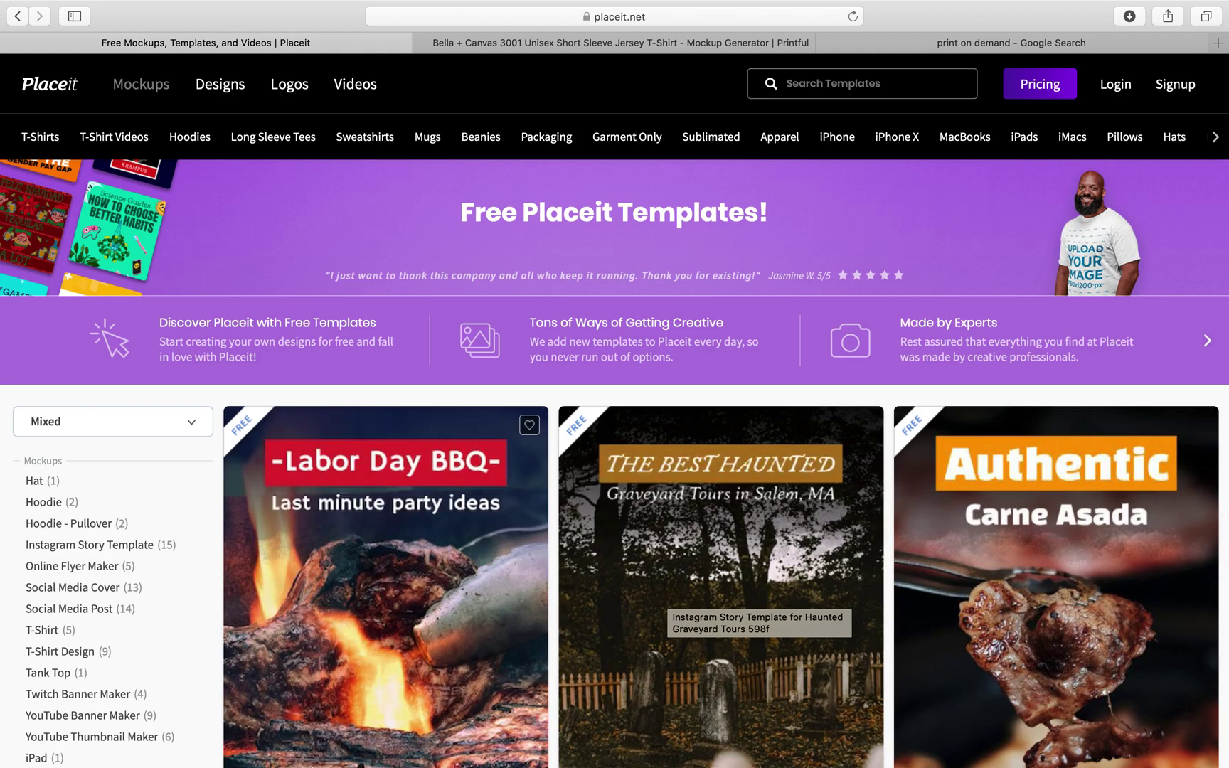
scroll(516, 497, "down", 10)
scroll(518, 497, "up", 8)
left_click(704, 463)
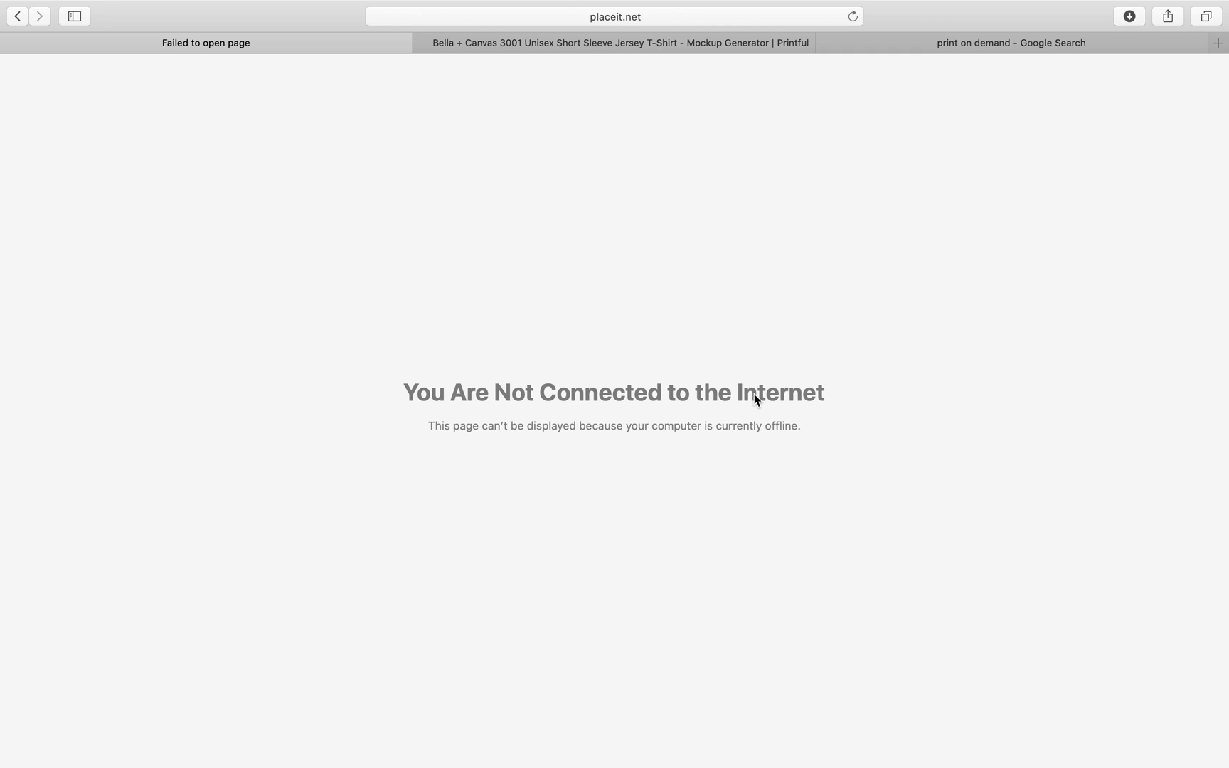
Switch to the samurai1 T-shirt in Printful's mockup generator and bring up the macOS screen capture controls.
left_click(579, 40)
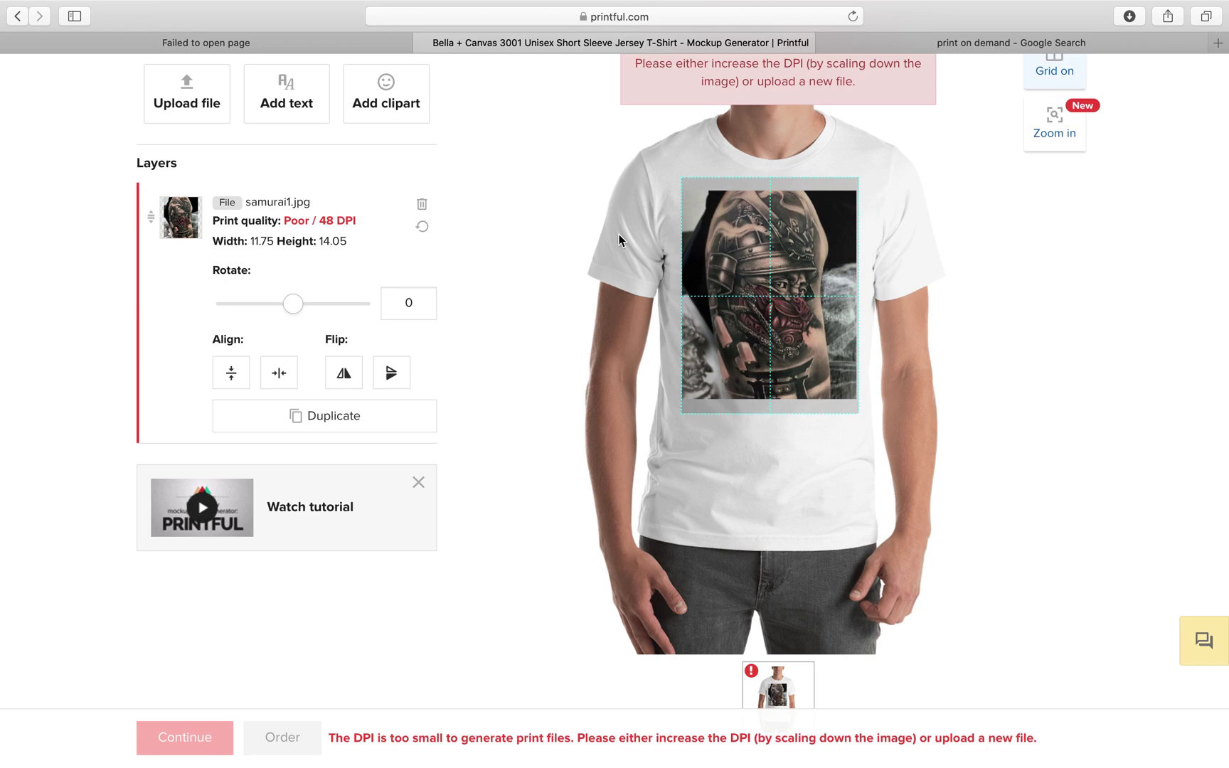
key("super+shift+5")
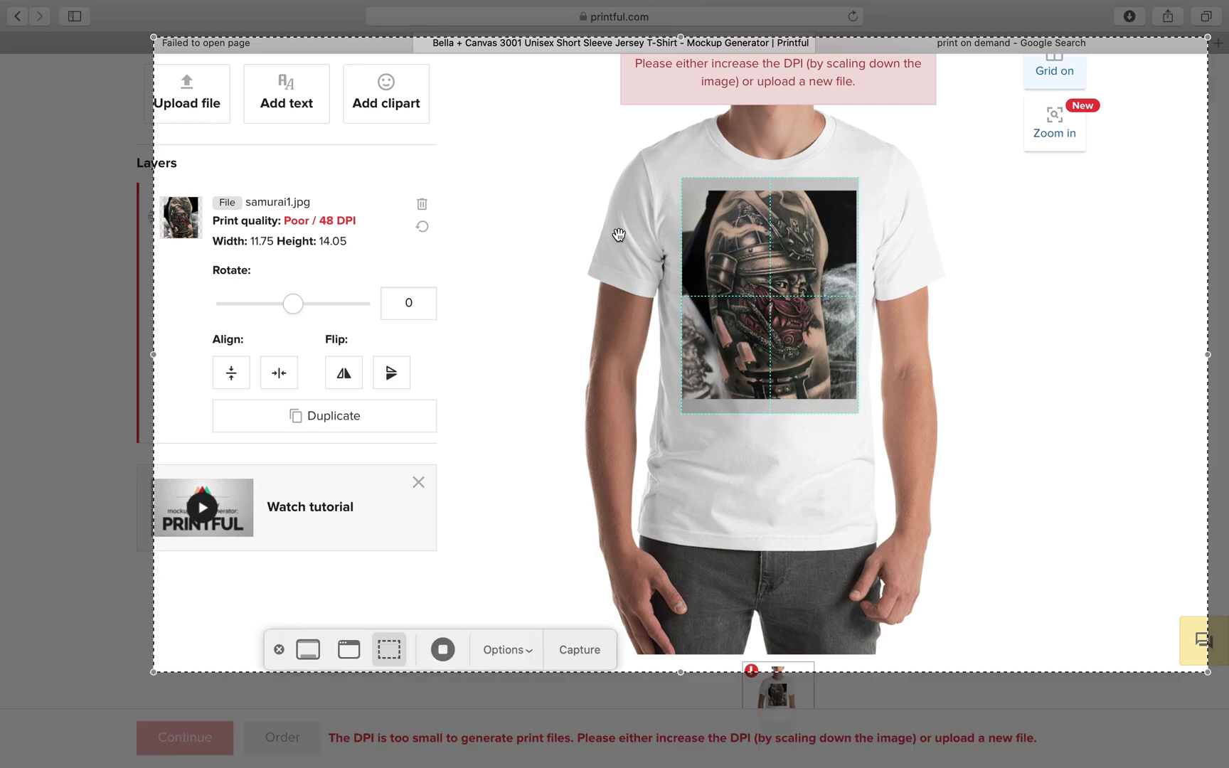